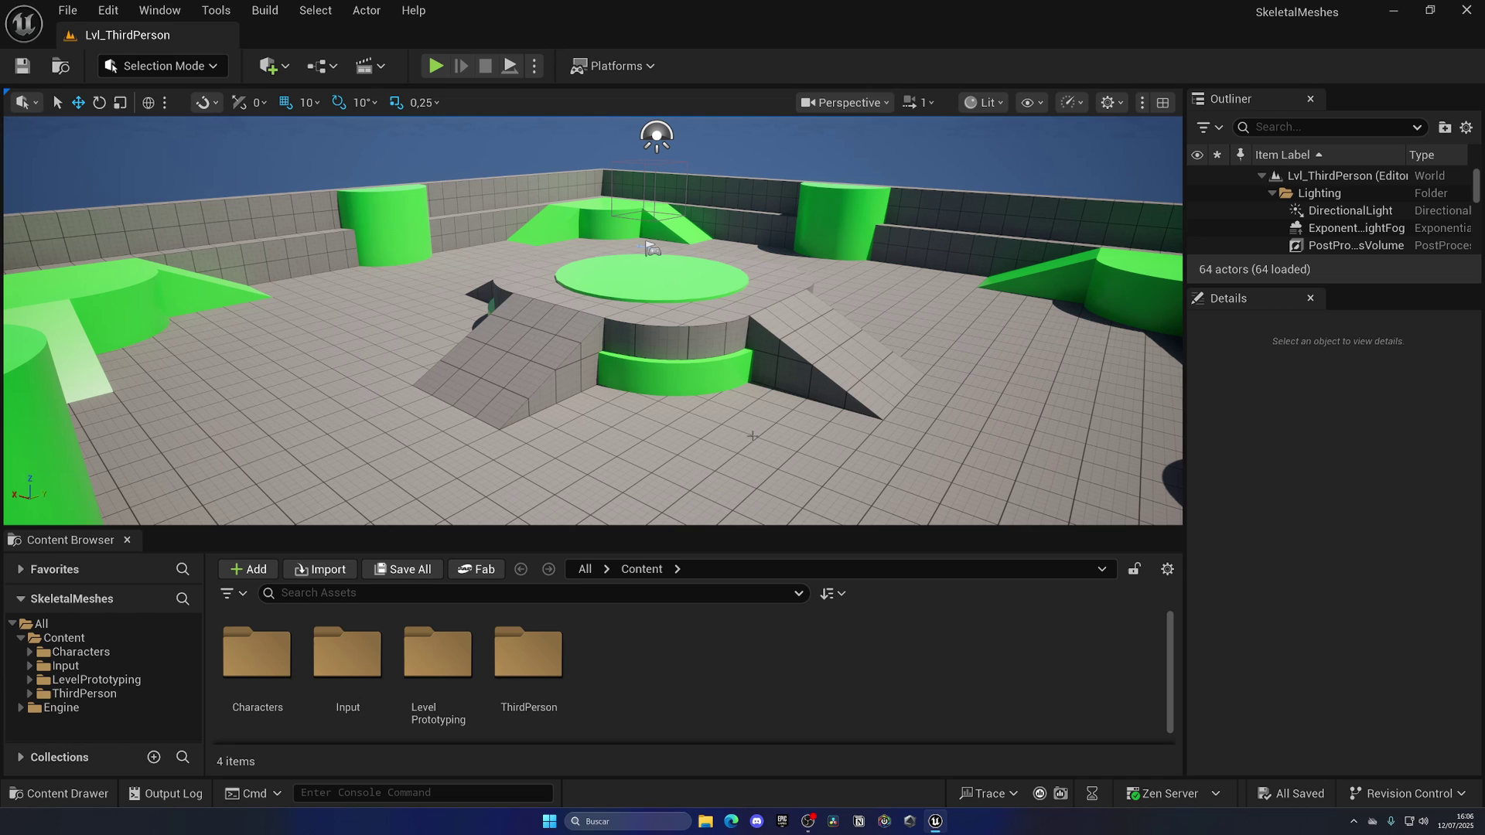
- Open the Characters/Mannequins/Anims/Unarmed/Jog content folder
double_click(271, 651)
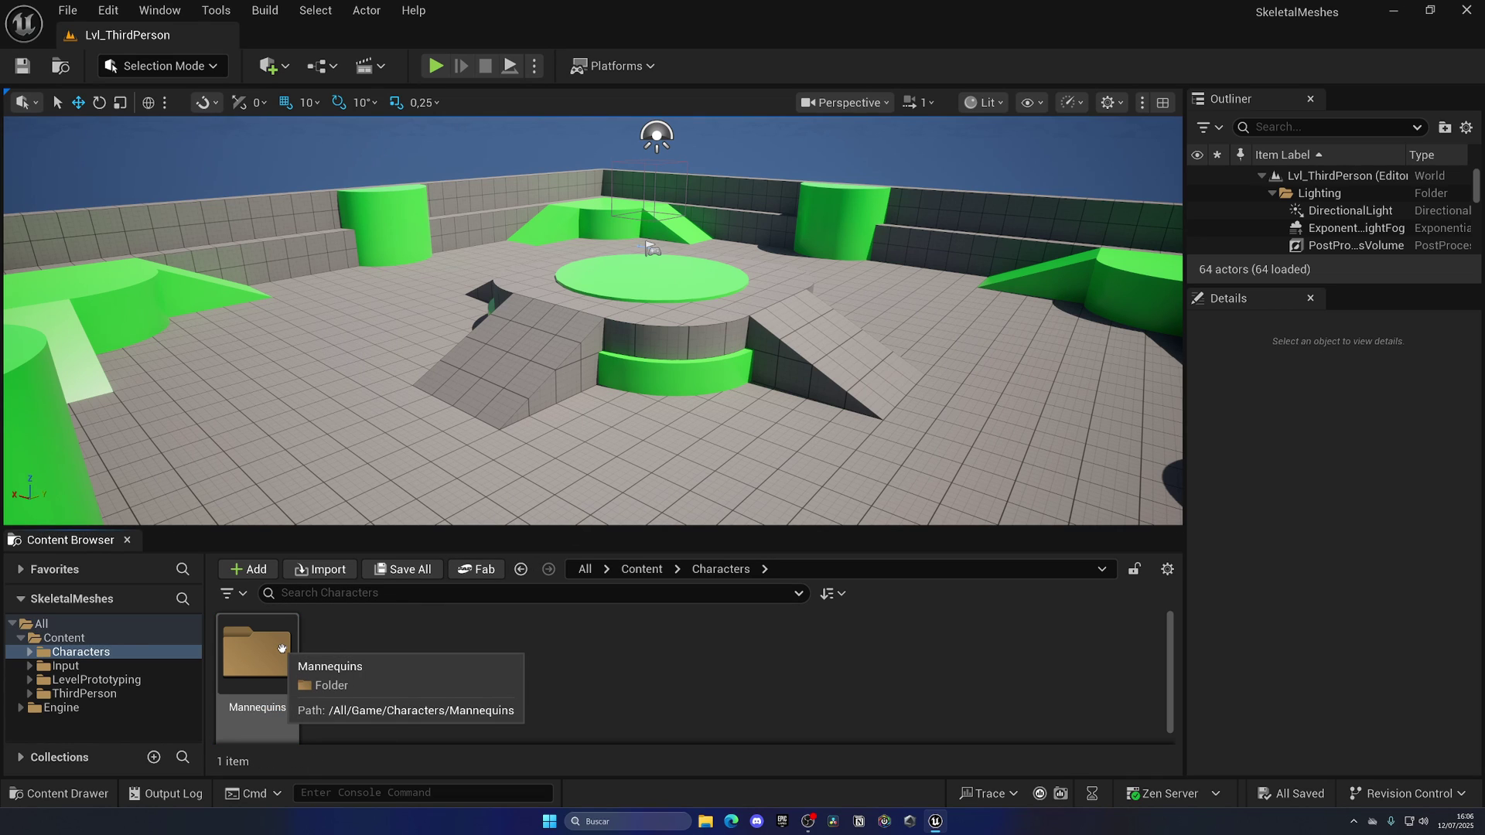
double_click(282, 648)
double_click(271, 661)
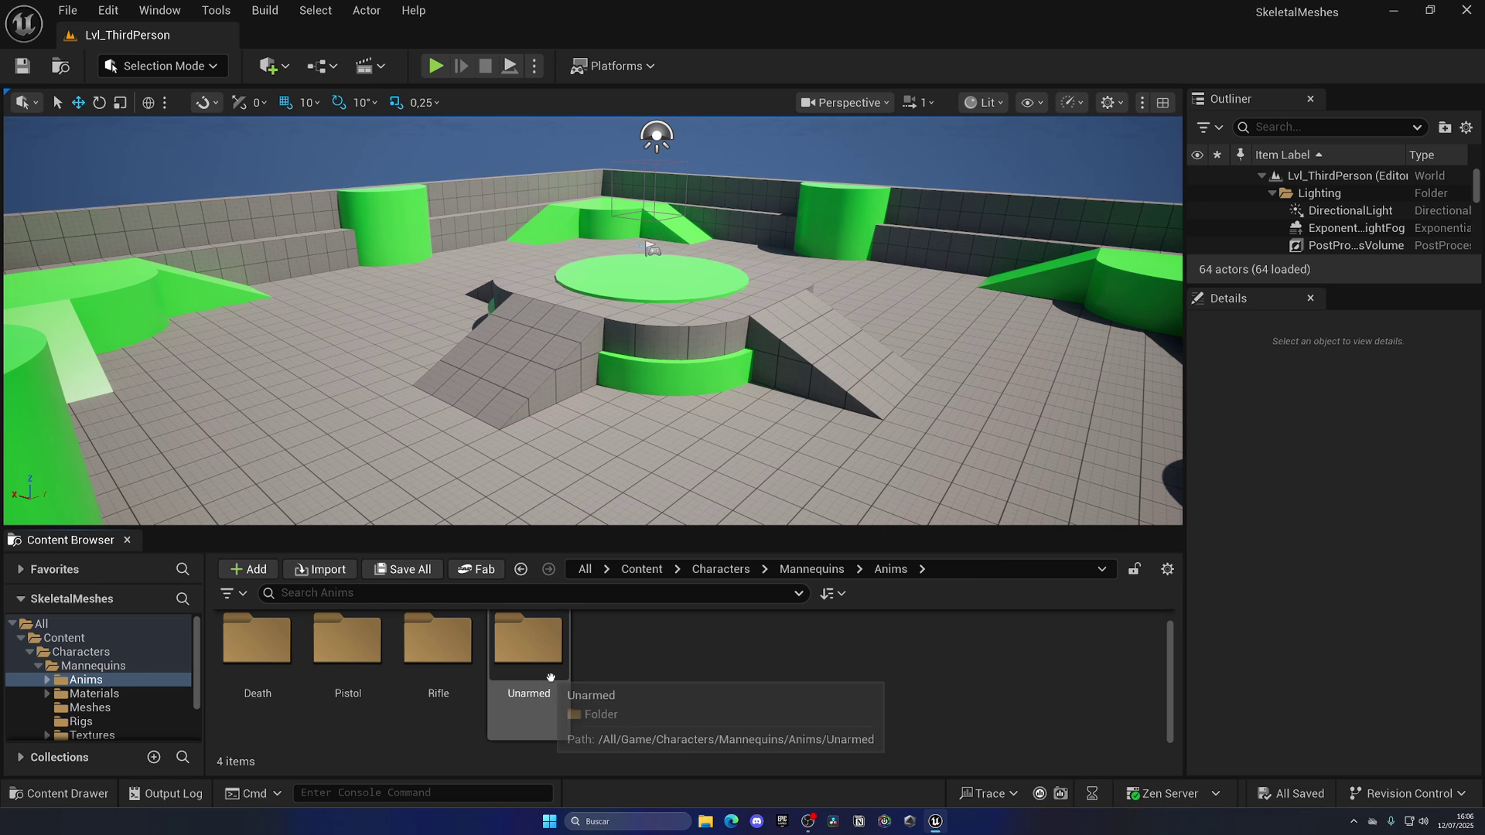
double_click(528, 653)
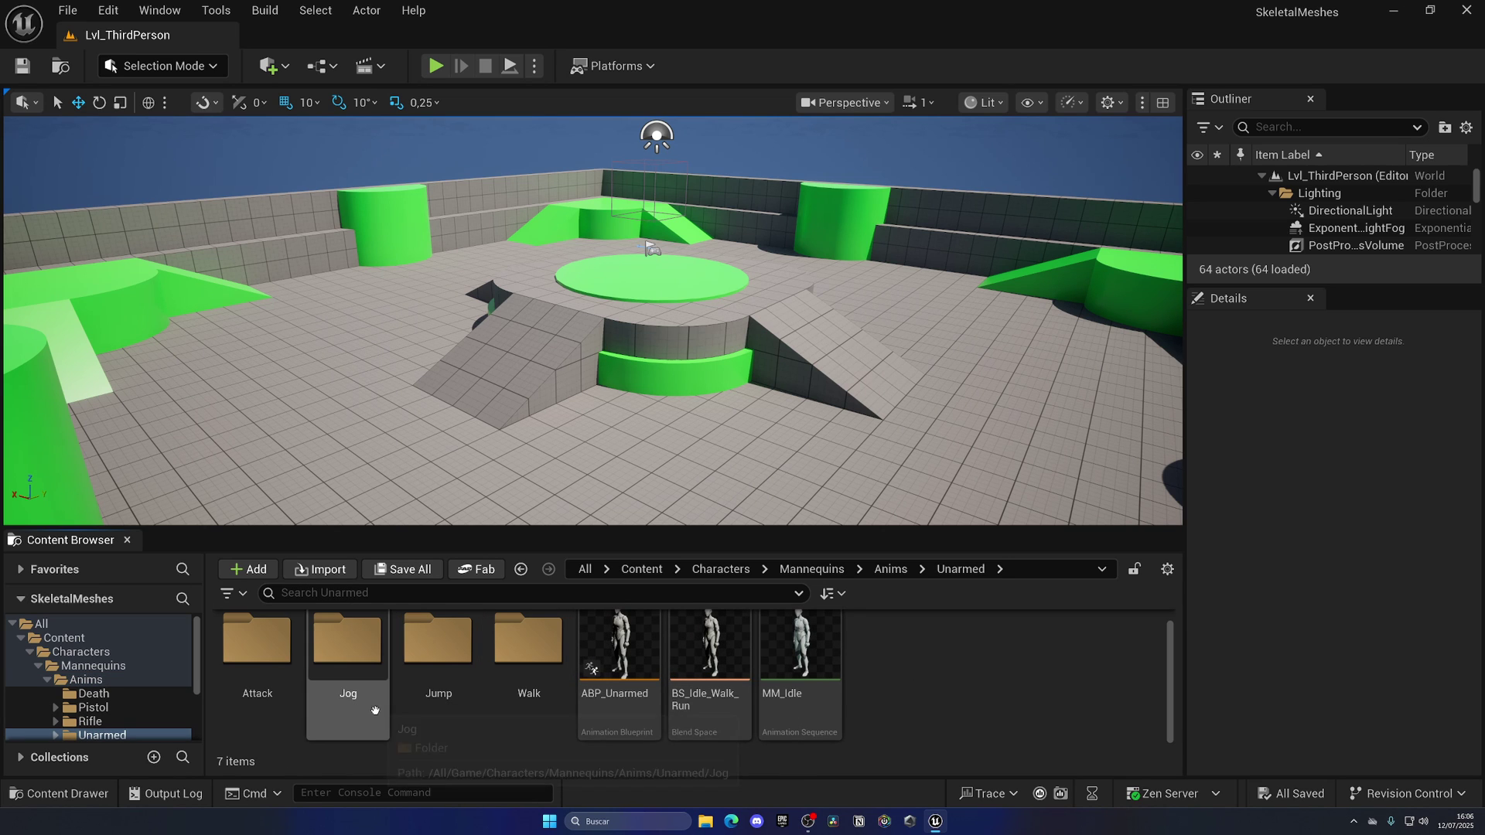
double_click(350, 692)
- Place the MF_Unarmed_Jog_Fwd animation on the raised central platform at about X 280, Y -380, Z 200
right_click_drag(592, 321, 634, 325)
key("a")
left_click_drag(347, 646, 633, 313)
key("a")
right_click_drag(632, 313, 611, 356)
key("d")
left_click_drag(610, 408, 648, 409)
mouse_move(690, 424)
right_mouse_down()
mouse_move(623, 406)
mouse_move(687, 418)
mouse_move(457, 421)
mouse_move(587, 495)
mouse_move(696, 410)
mouse_move(634, 395)
mouse_move(688, 410)
right_mouse_up()
key("d")
key("w")
key("s")
key("s")
key("w")
key("w")
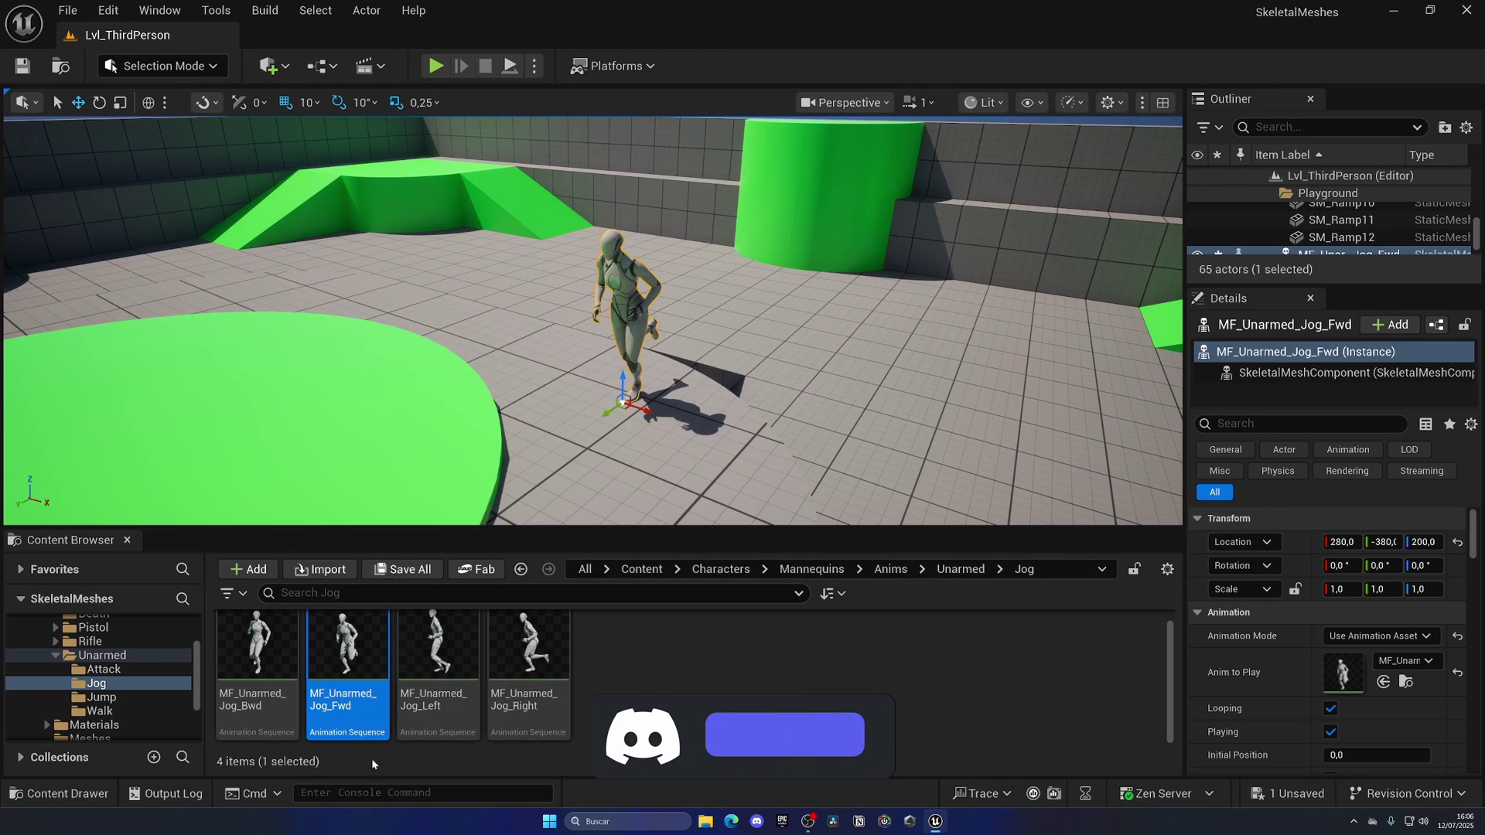
- Duplicate the jogging mannequin seven times along the X axis to form an evenly spaced row of eight
mouse_move(288, 627)
key("s")
key("a")
right_click_drag(541, 349, 657, 402)
left_click_drag(639, 328, 186, 311, "alt")
right_click_drag(186, 311, 325, 309)
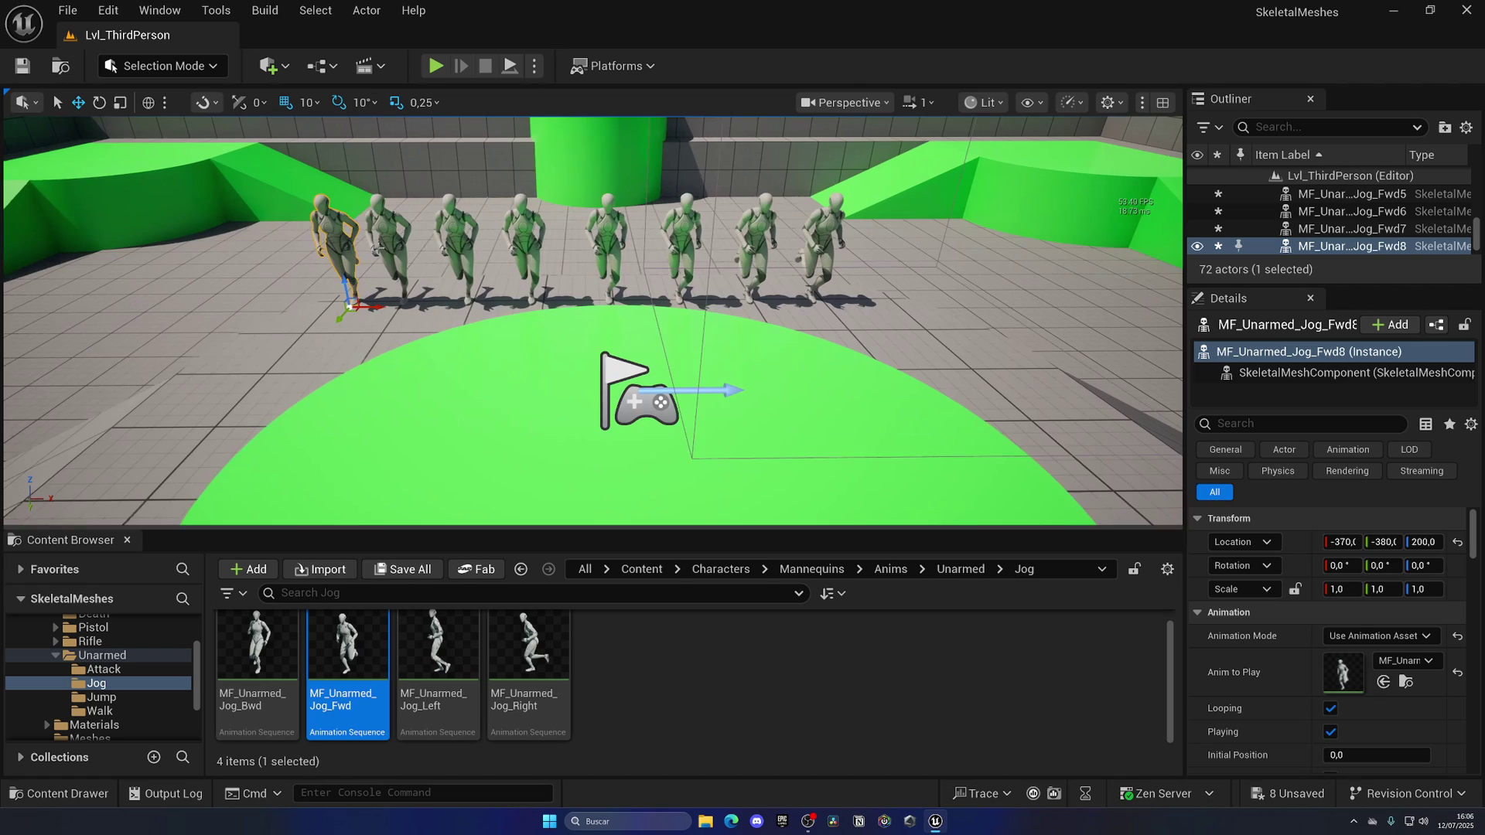
- Select the eight mannequins and duplicate the row seven times along Y to build an 8-by-8 grid, with the last row at Y 440
left_click(385, 224, "ctrl")
left_click(463, 217, "ctrl")
left_click(528, 232, "ctrl")
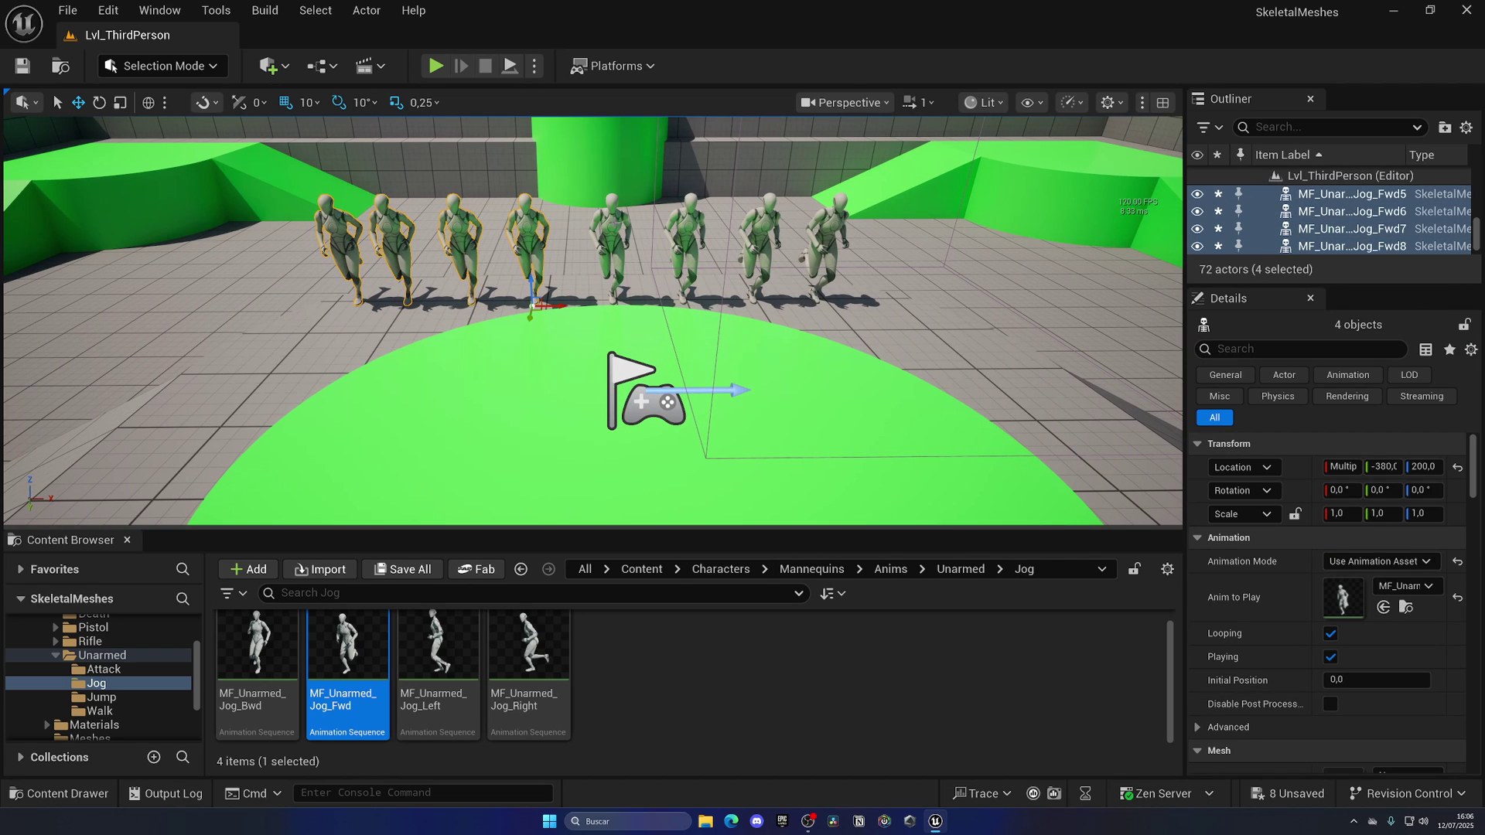
left_click(615, 223, "ctrl")
left_click(681, 224, "ctrl")
left_click(739, 226, "ctrl")
left_click(826, 230, "ctrl")
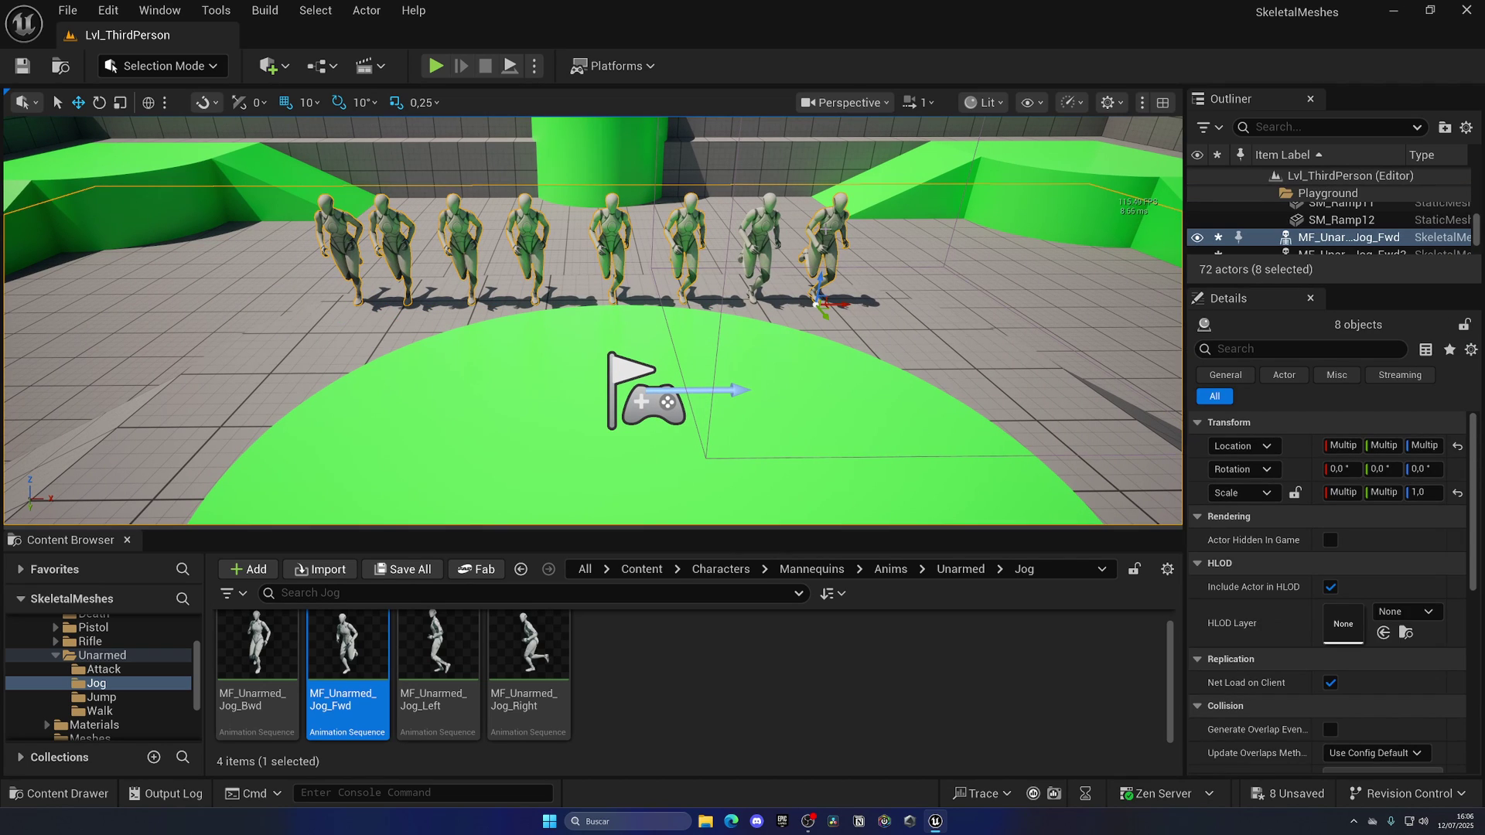
left_click(759, 230, "ctrl")
left_click(972, 256, "ctrl")
right_click_drag(972, 257, 1110, 317)
left_click_drag(623, 229, 976, 346, "alt")
right_click_drag(976, 346, 758, 302)
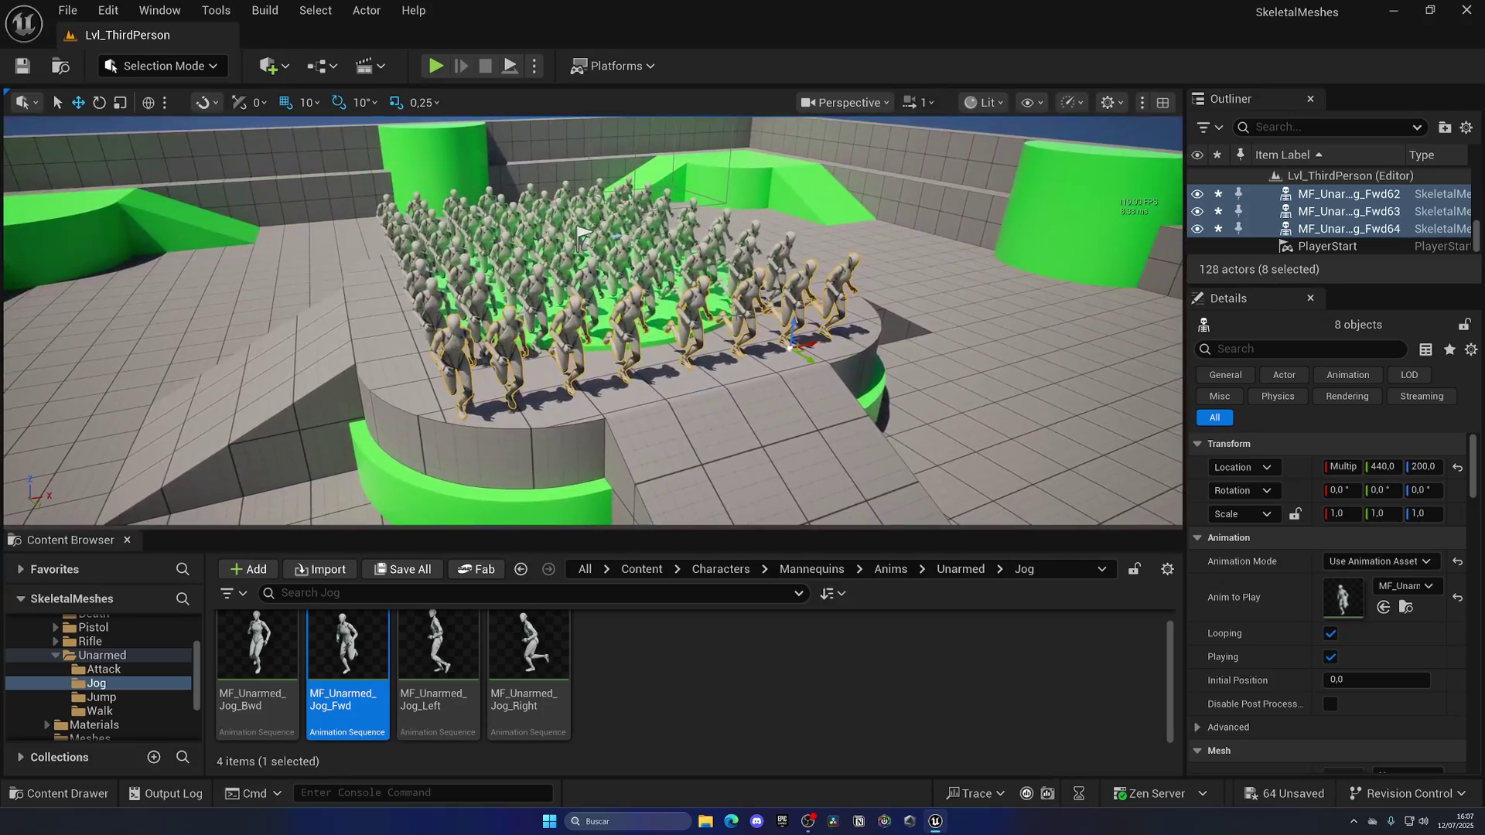
- Simulate the level, examine the jogging 8-by-8 grid from several angles, and stop the simulation
key("alt+p")
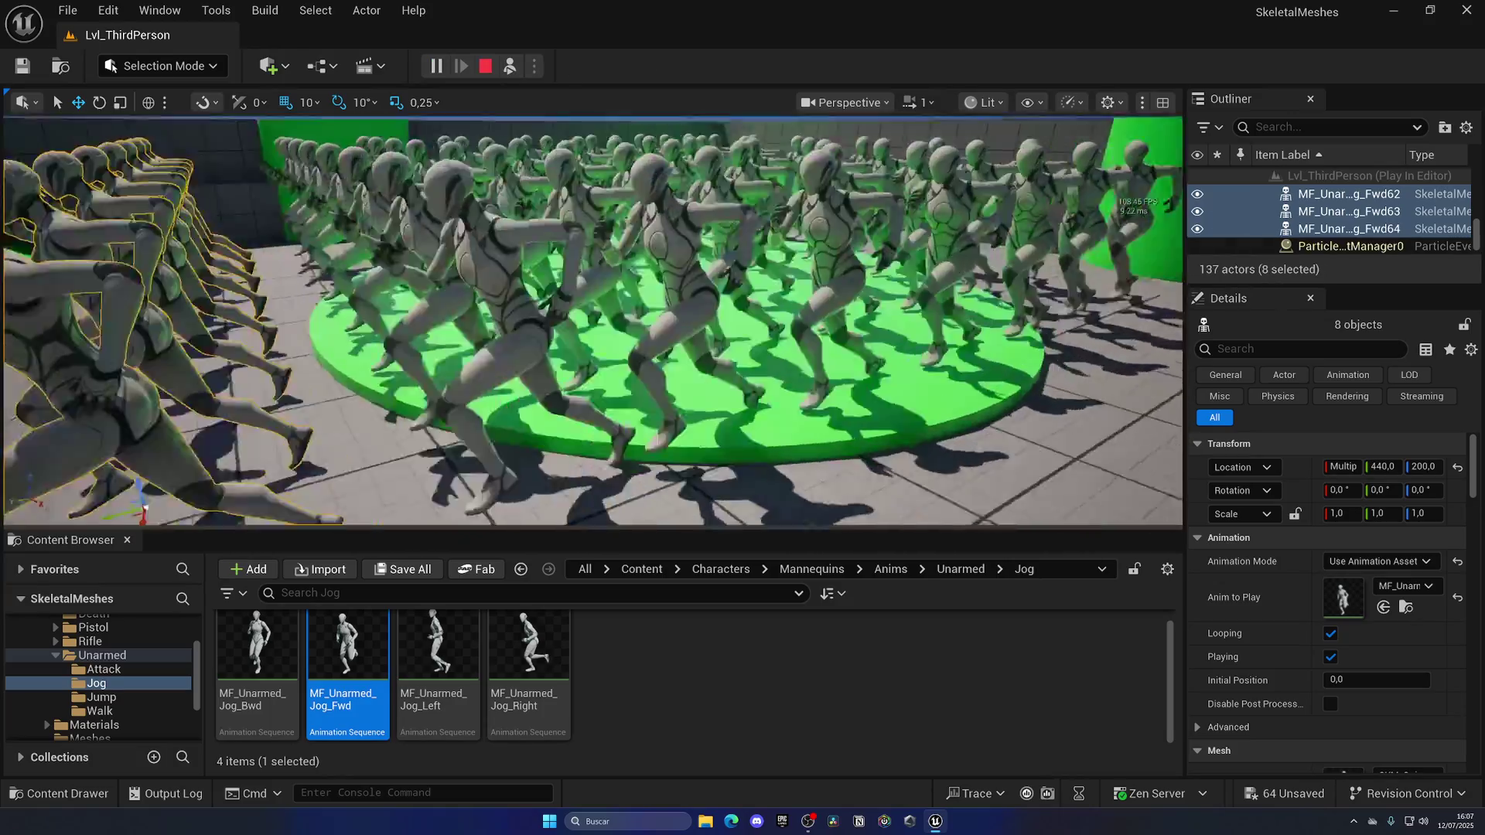
right_click_drag(758, 310, 526, 329)
left_click(596, 372)
key("s")
right_click_drag(645, 356, 580, 355)
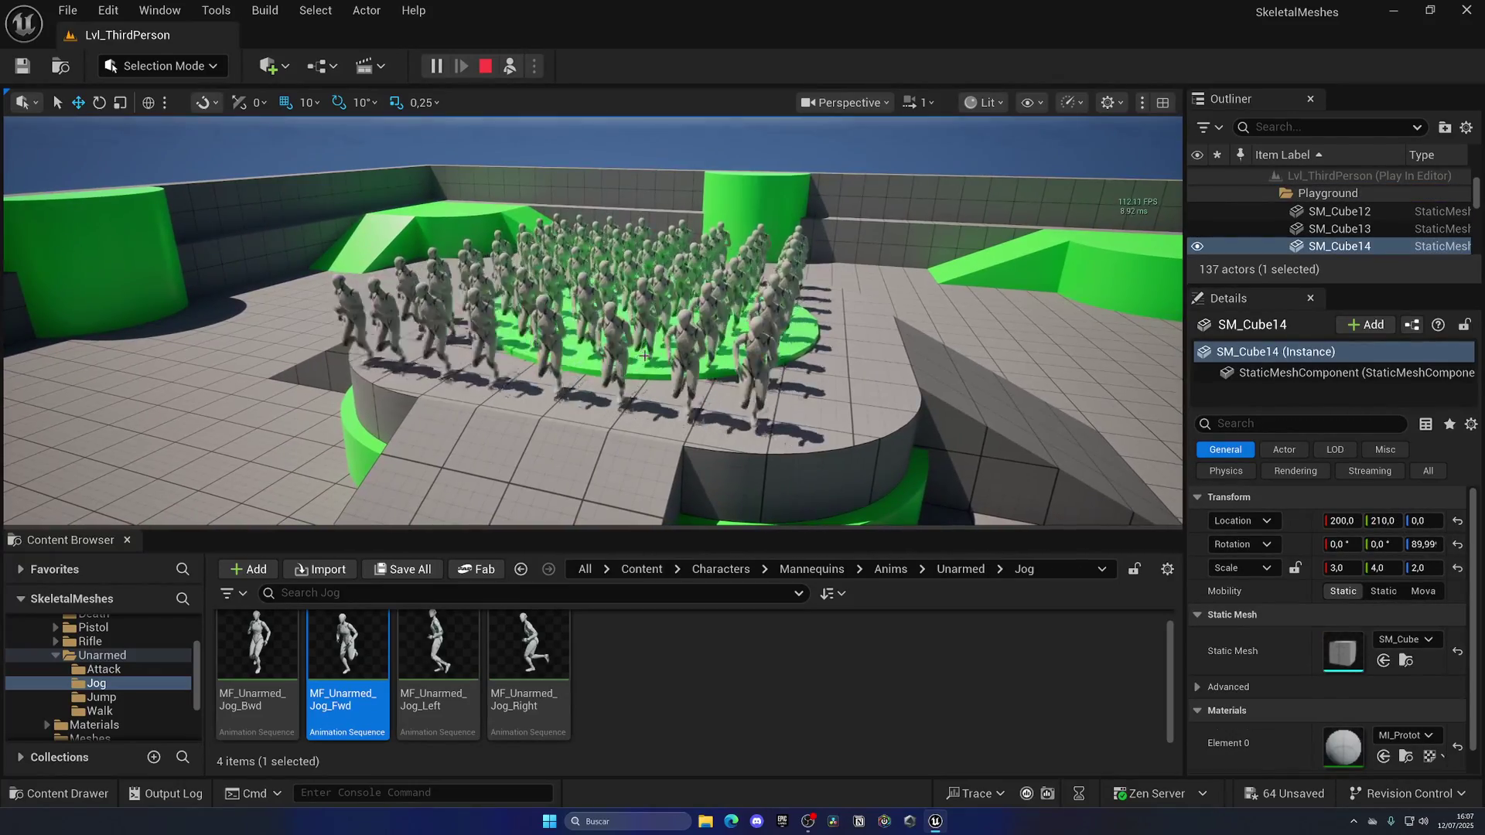
key("Escape")
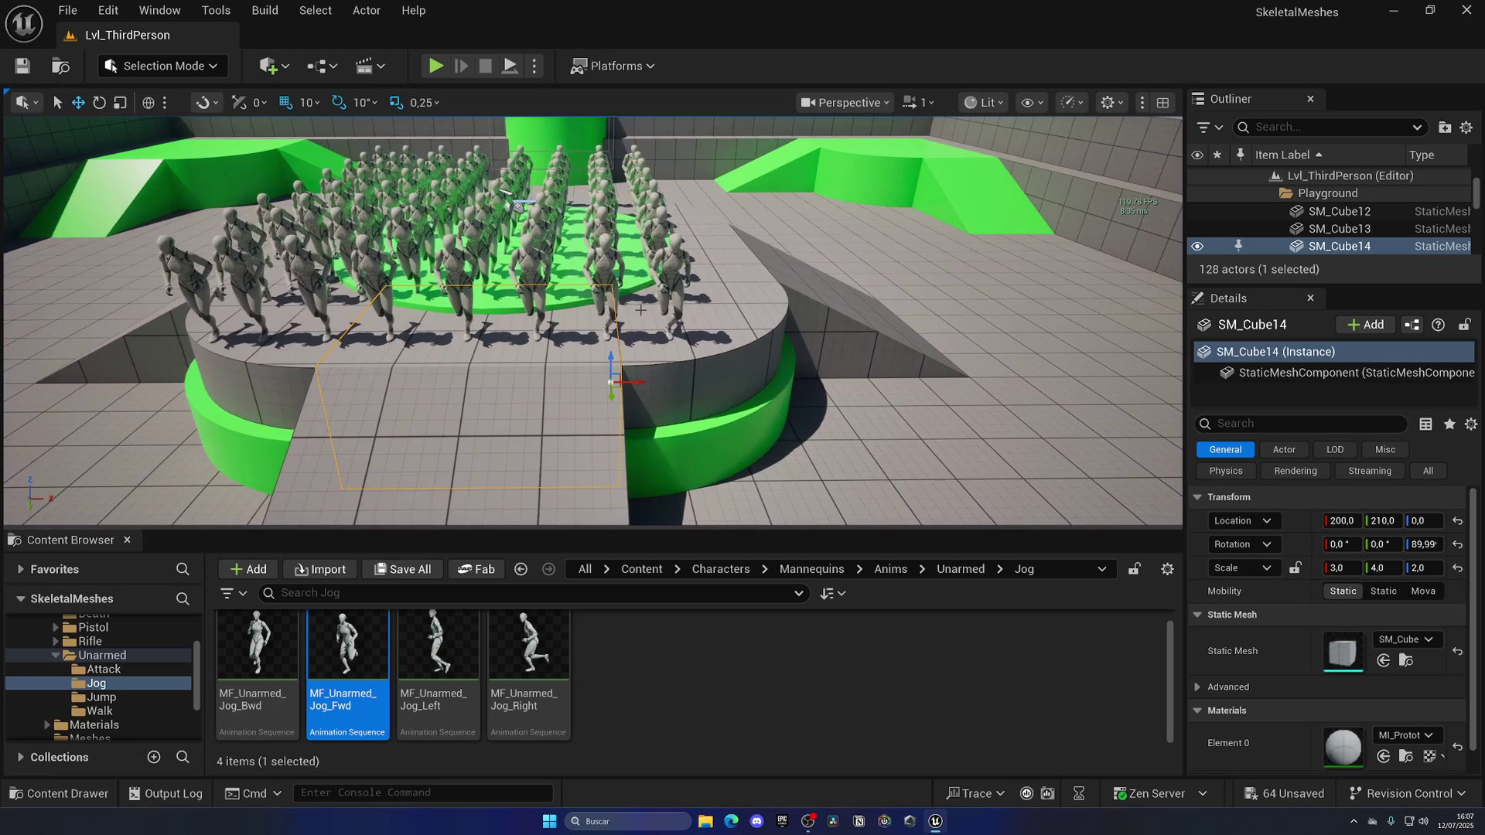
- Filter the level's actors by "mf", select all 64 mannequins, and place a duplicate block beside the platform
key("a")
right_click_drag(592, 321, 719, 379)
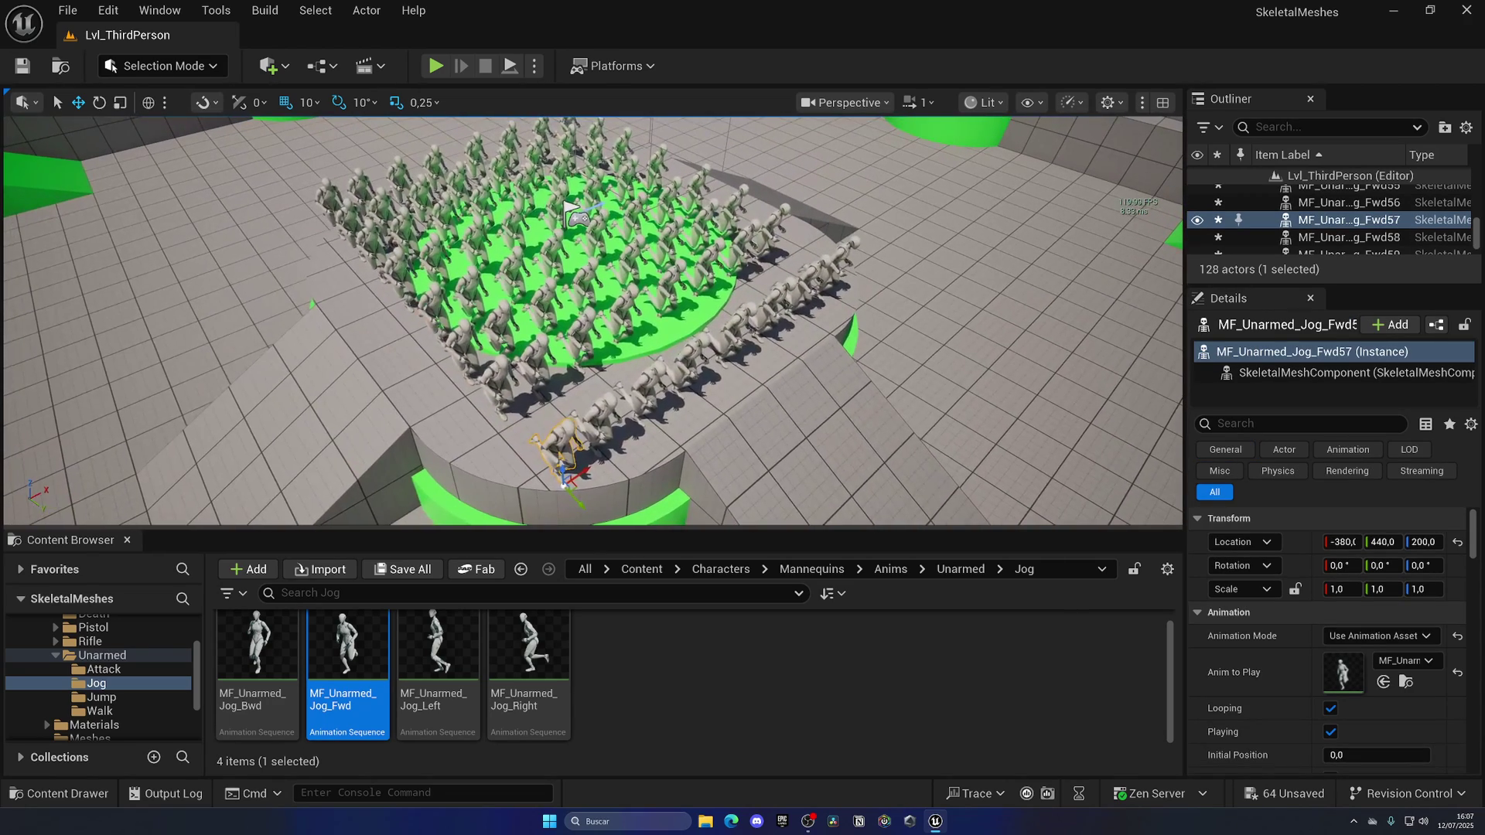
left_click(1285, 130)
type("mf")
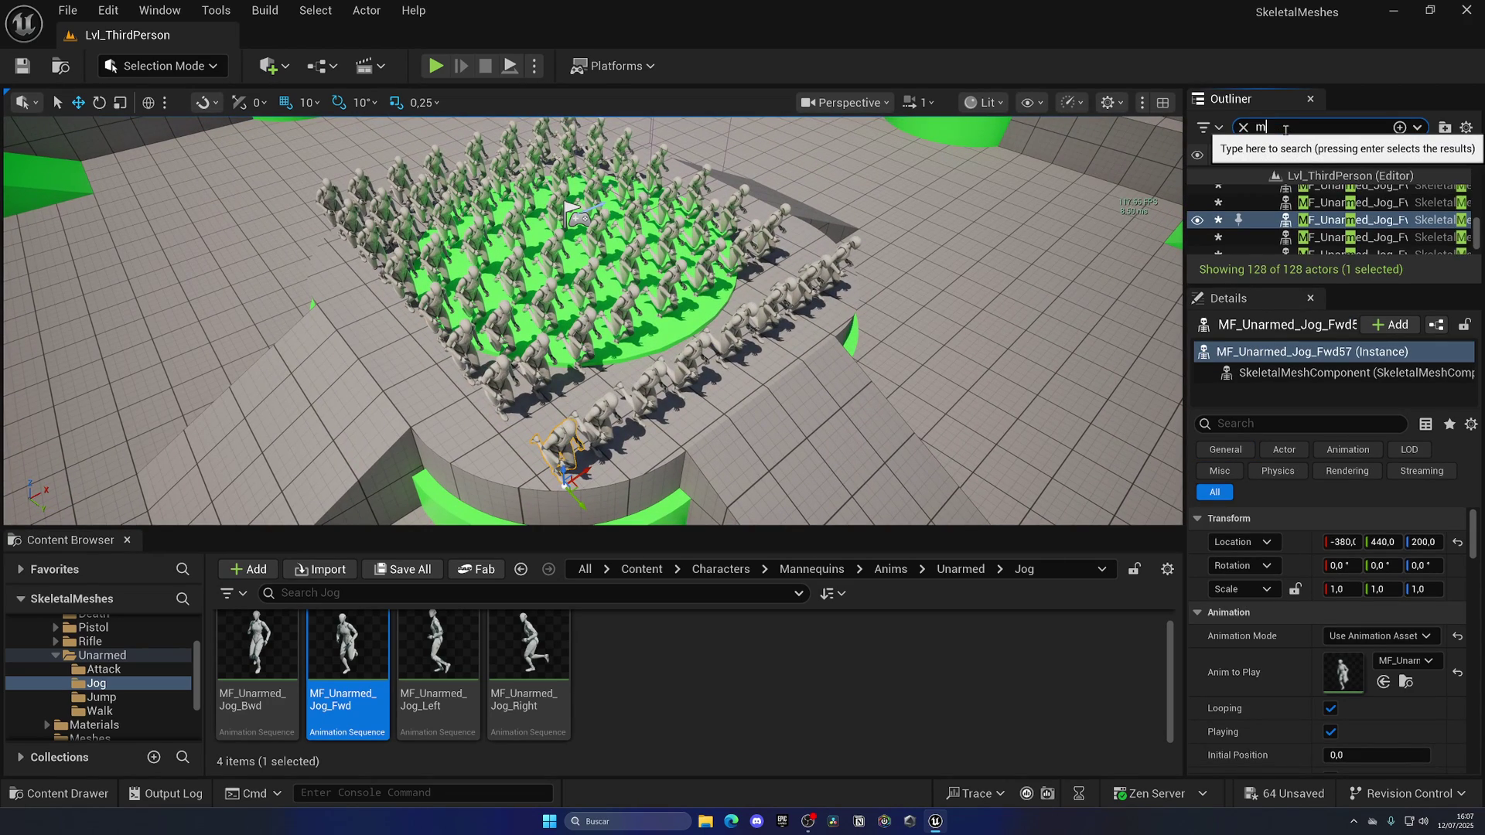
left_click(1347, 213)
key("ctrl+a")
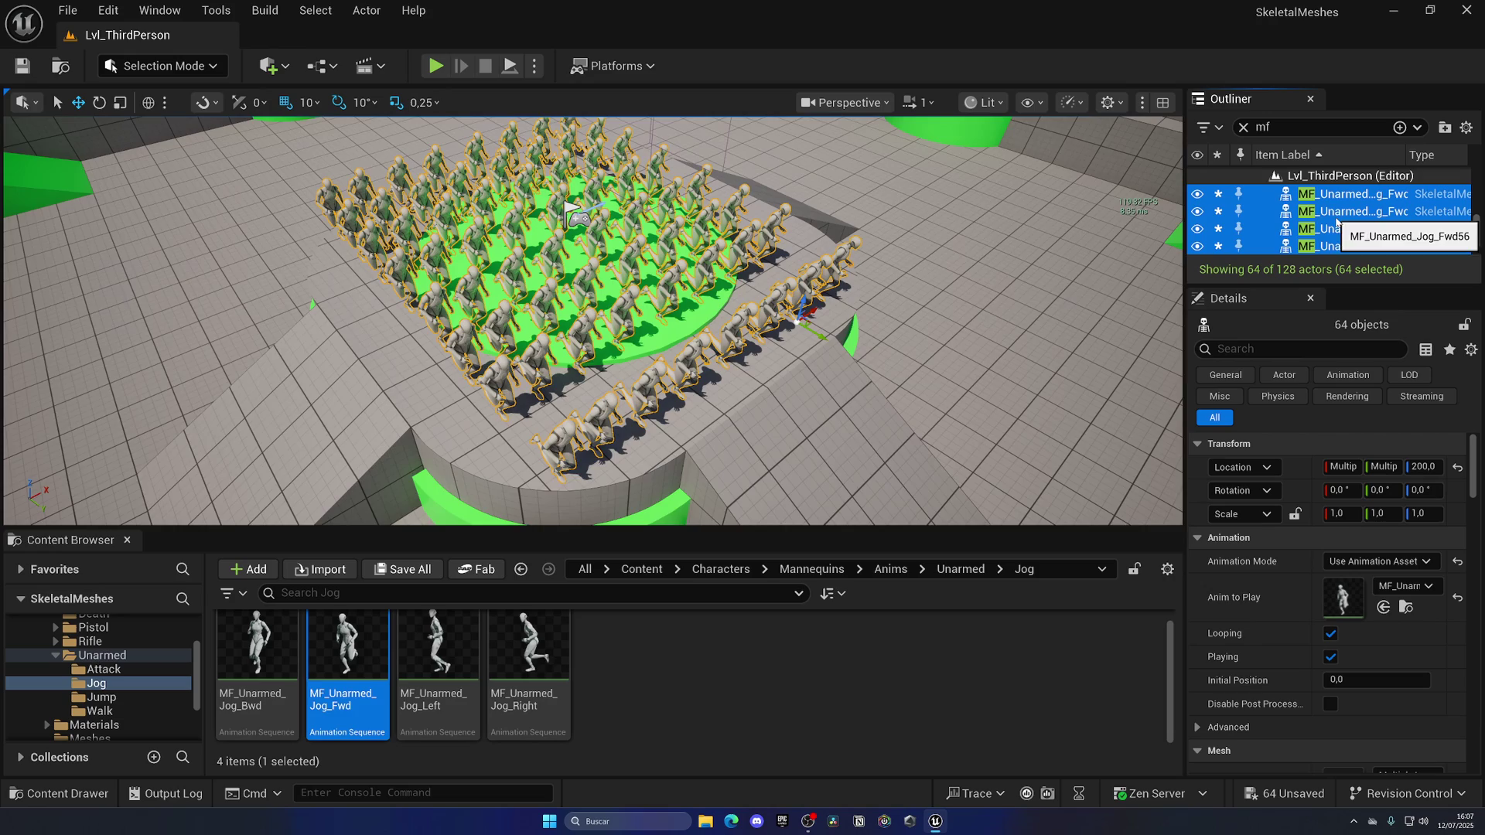
key("s")
right_click_drag(851, 309, 975, 344)
key("a")
key("s")
left_click_drag(664, 288, 979, 328, "alt")
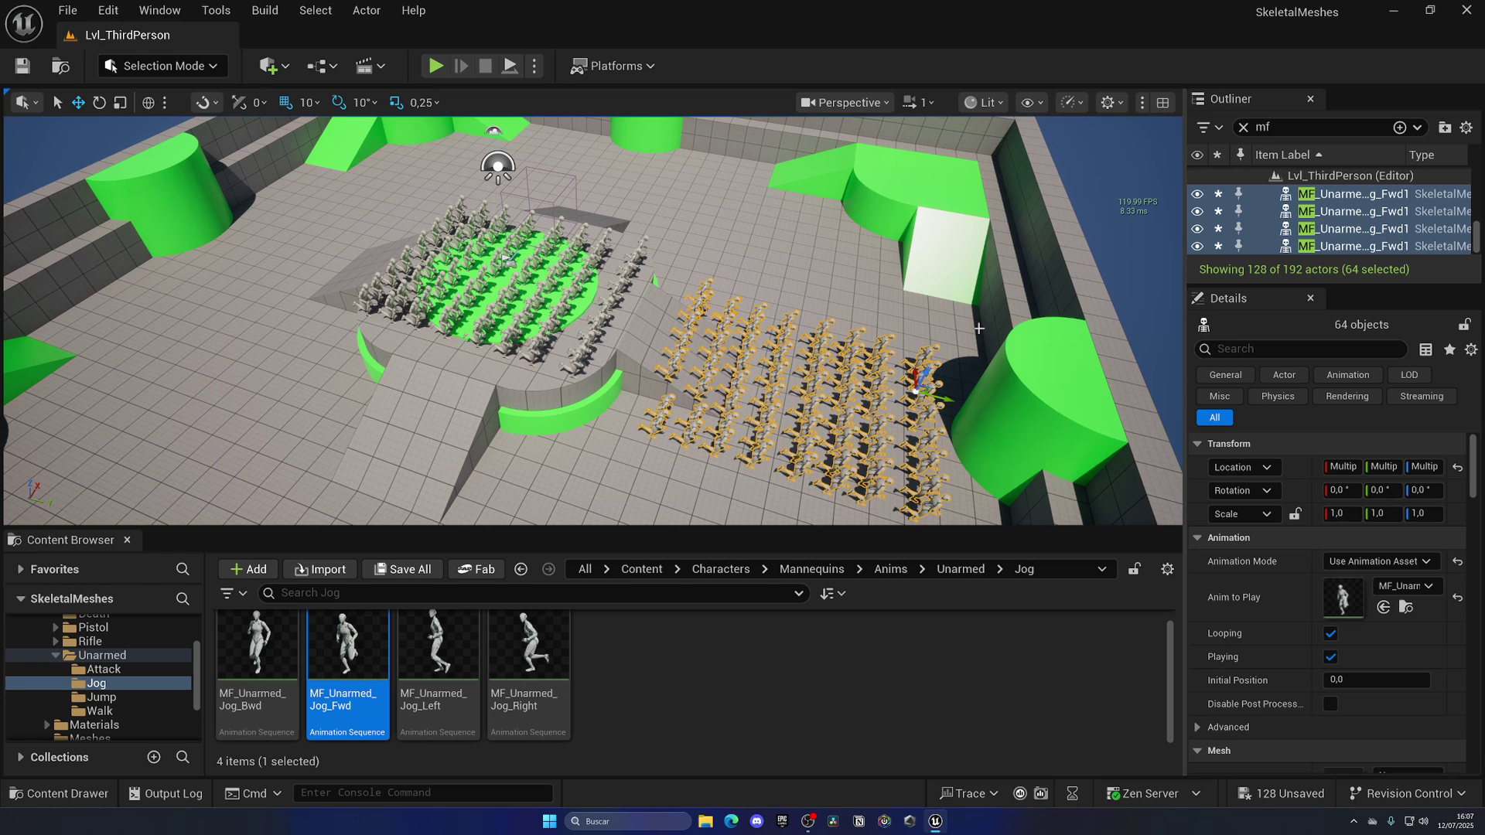
left_click_drag(946, 398, 868, 372)
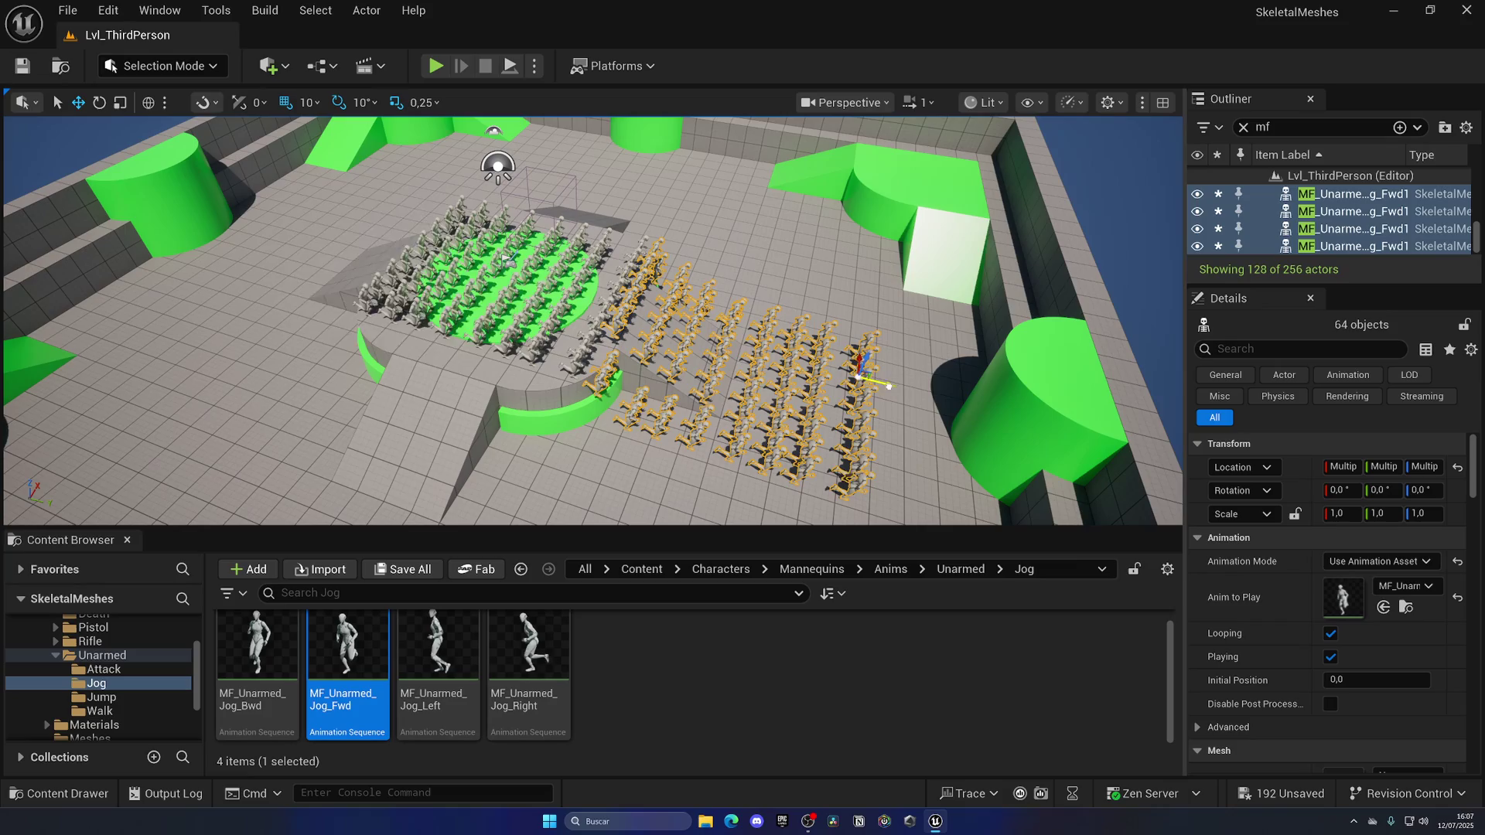
- Duplicate the mannequin block to the opposite side of the platform, shift it in line with the others, and snap it to the floor
left_click_drag(882, 384, 462, 275, "alt")
right_click_drag(461, 275, 499, 267)
key("a")
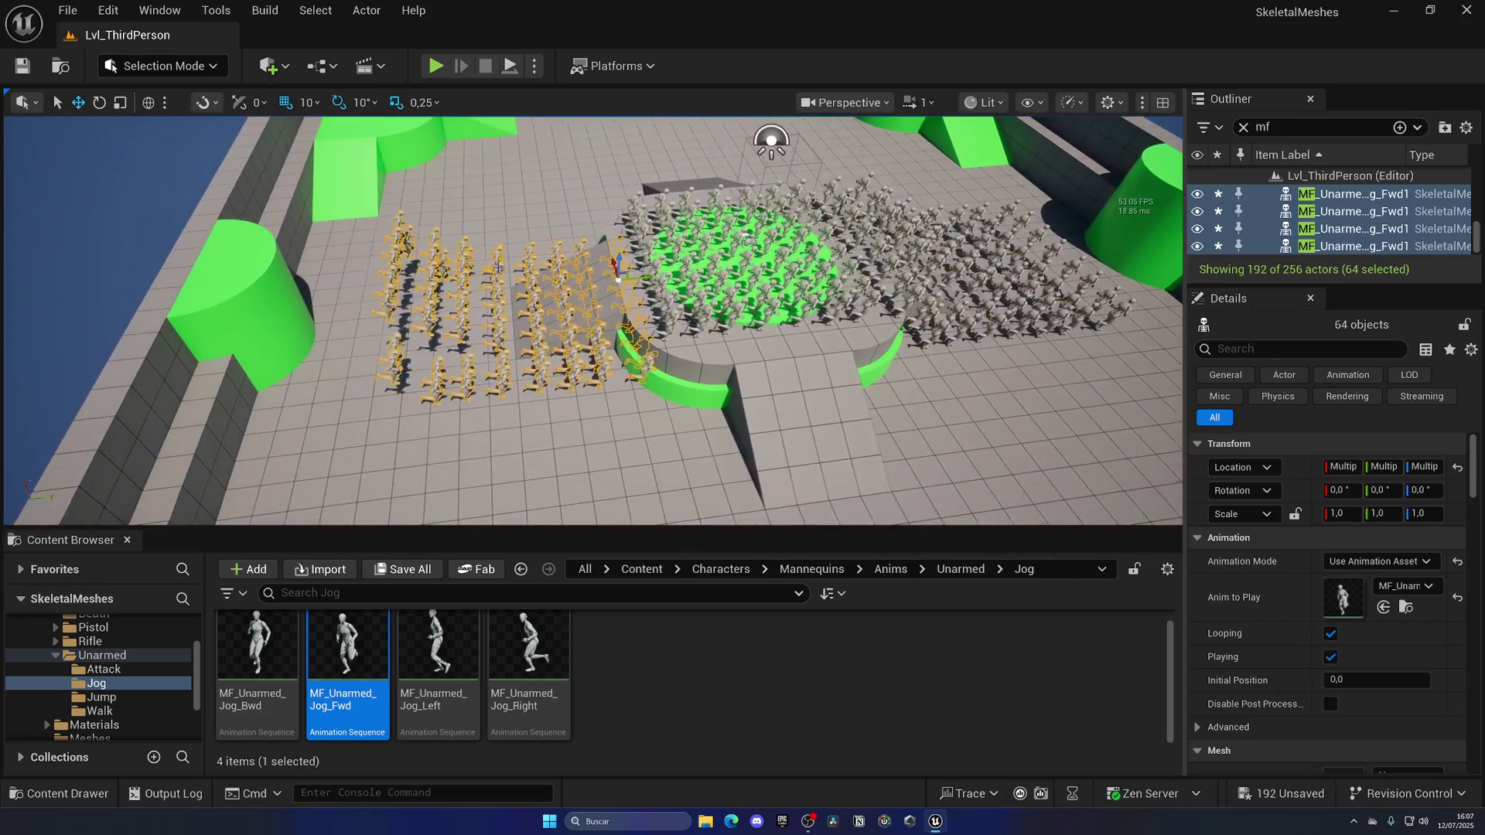
left_click_drag(621, 256, 620, 201)
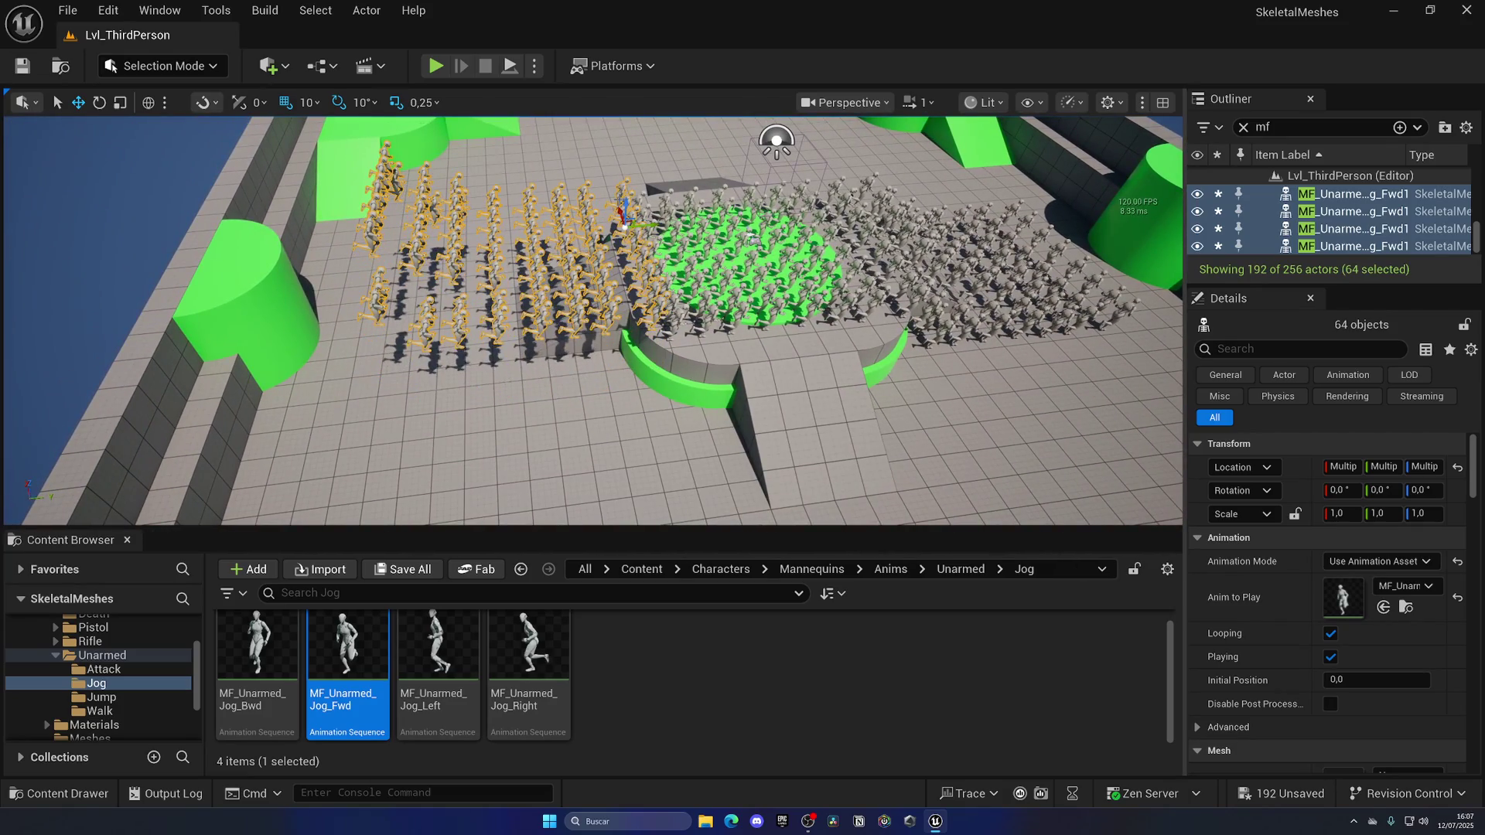
key("End")
- Duplicate the 64-mannequin block three times to form a continuous strip of blocks along one side of the platform
key("a")
right_click_drag(418, 275, 456, 275)
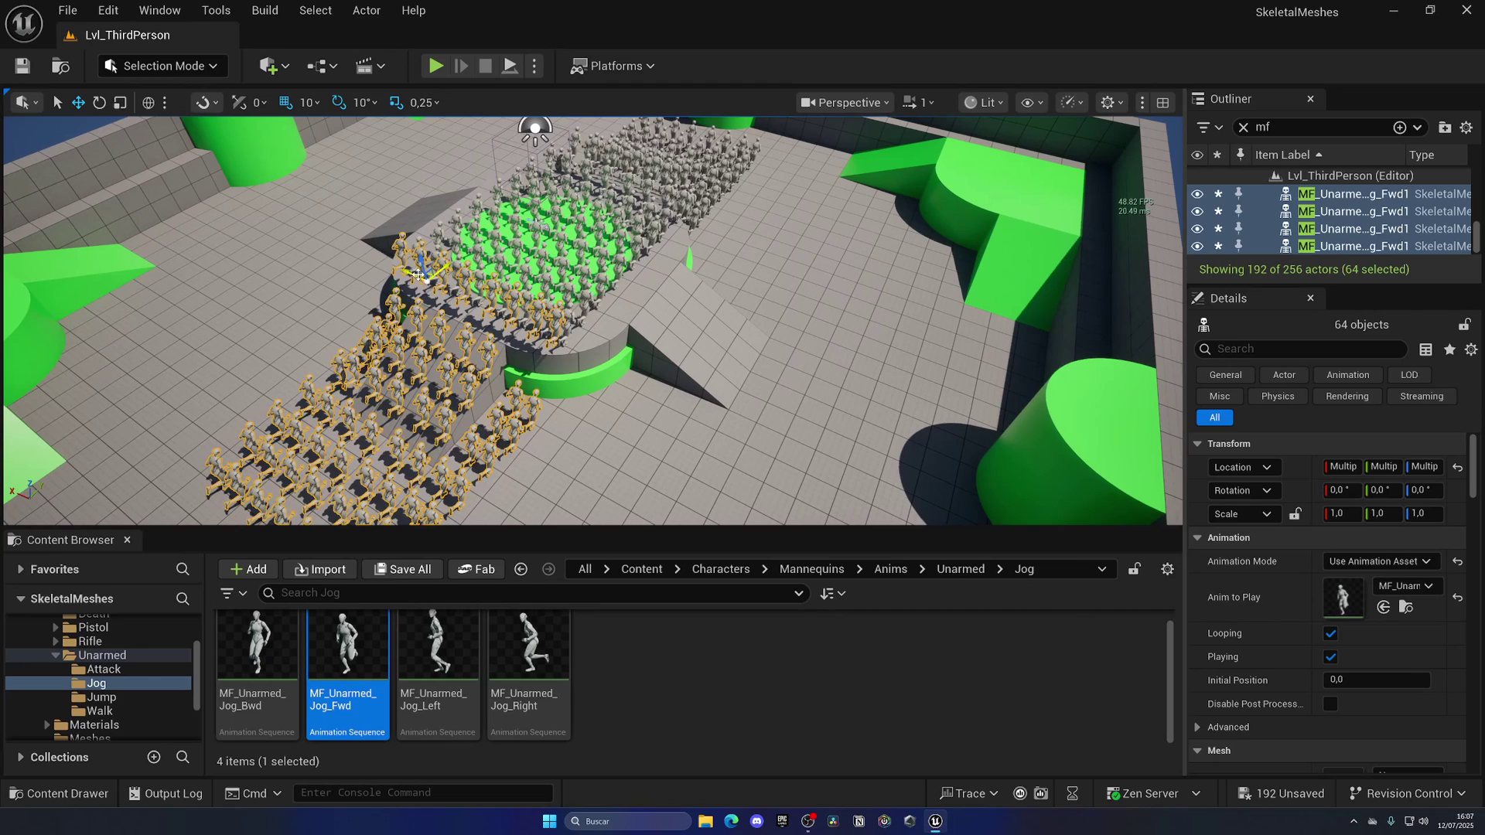
left_click_drag(421, 272, 608, 331, "alt")
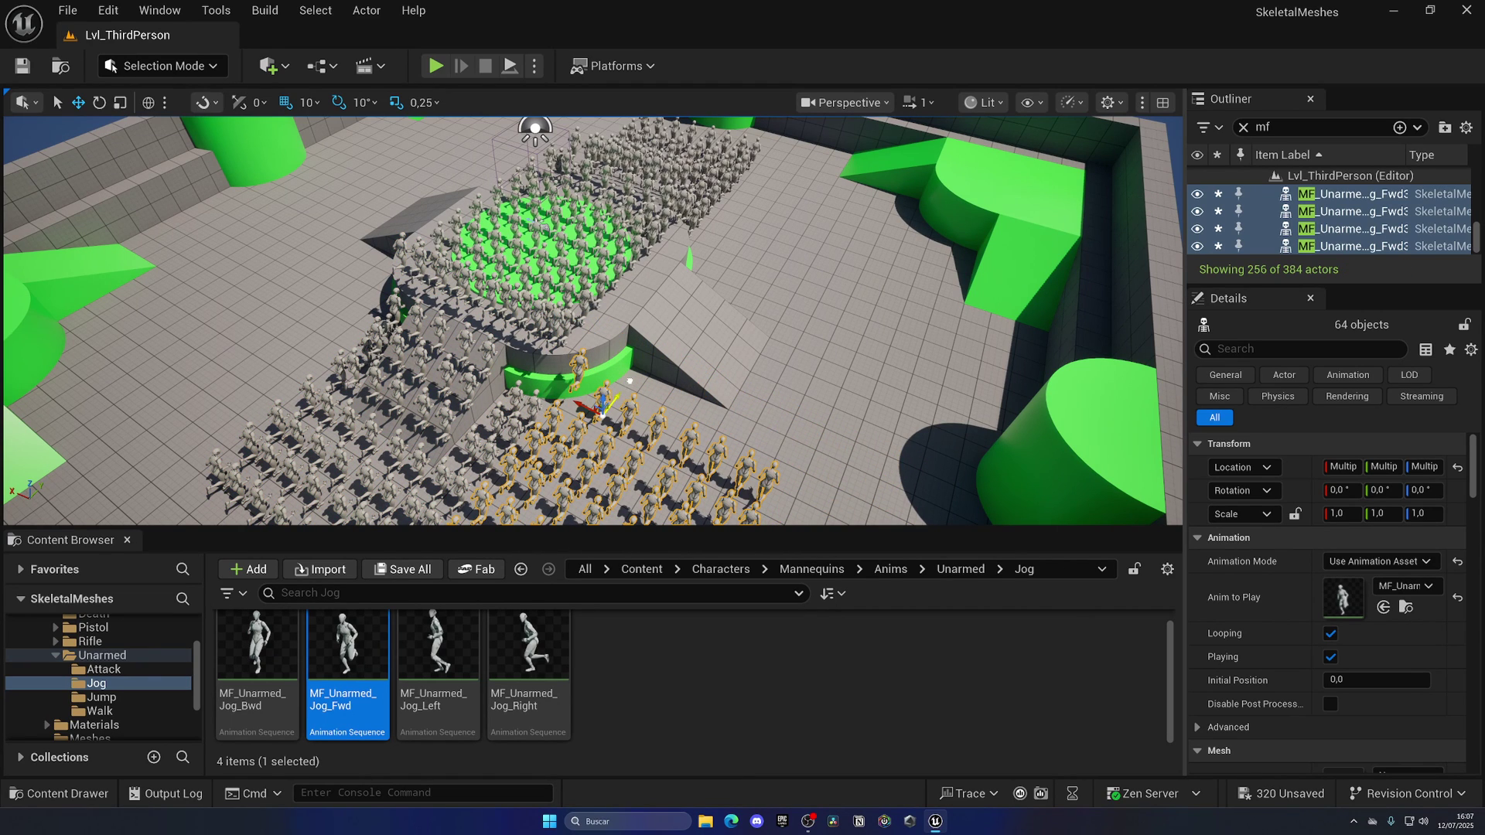
left_click_drag(629, 382, 721, 237, "alt")
right_click_drag(721, 236, 777, 225)
key("w")
left_click_drag(544, 301, 717, 191, "alt")
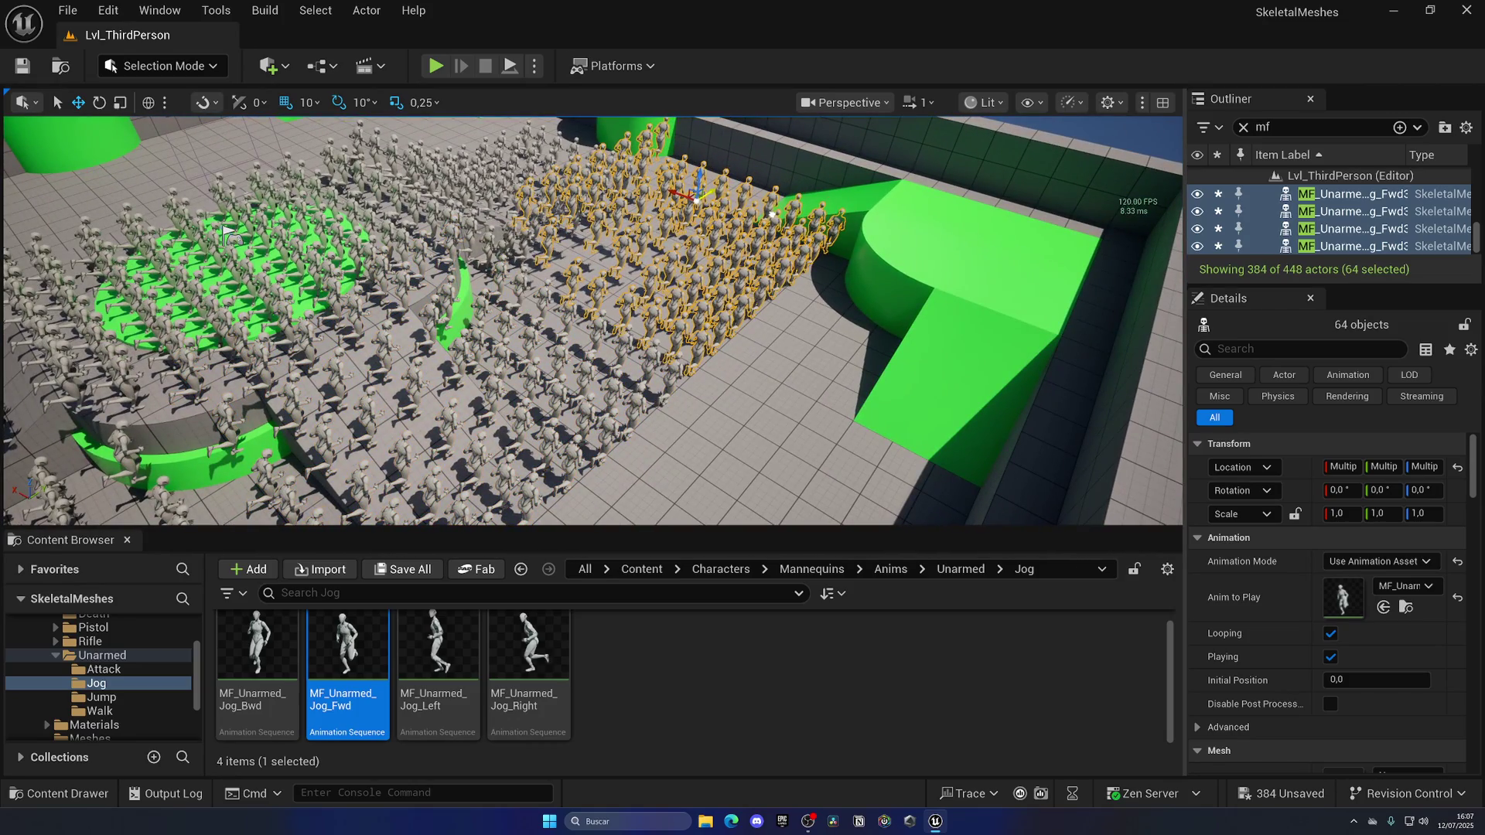
- Duplicate the mannequin block three more times along the platform's other side to complete a three-by-three arrangement of blocks
right_click_drag(717, 190, 843, 202)
key("s")
key("a")
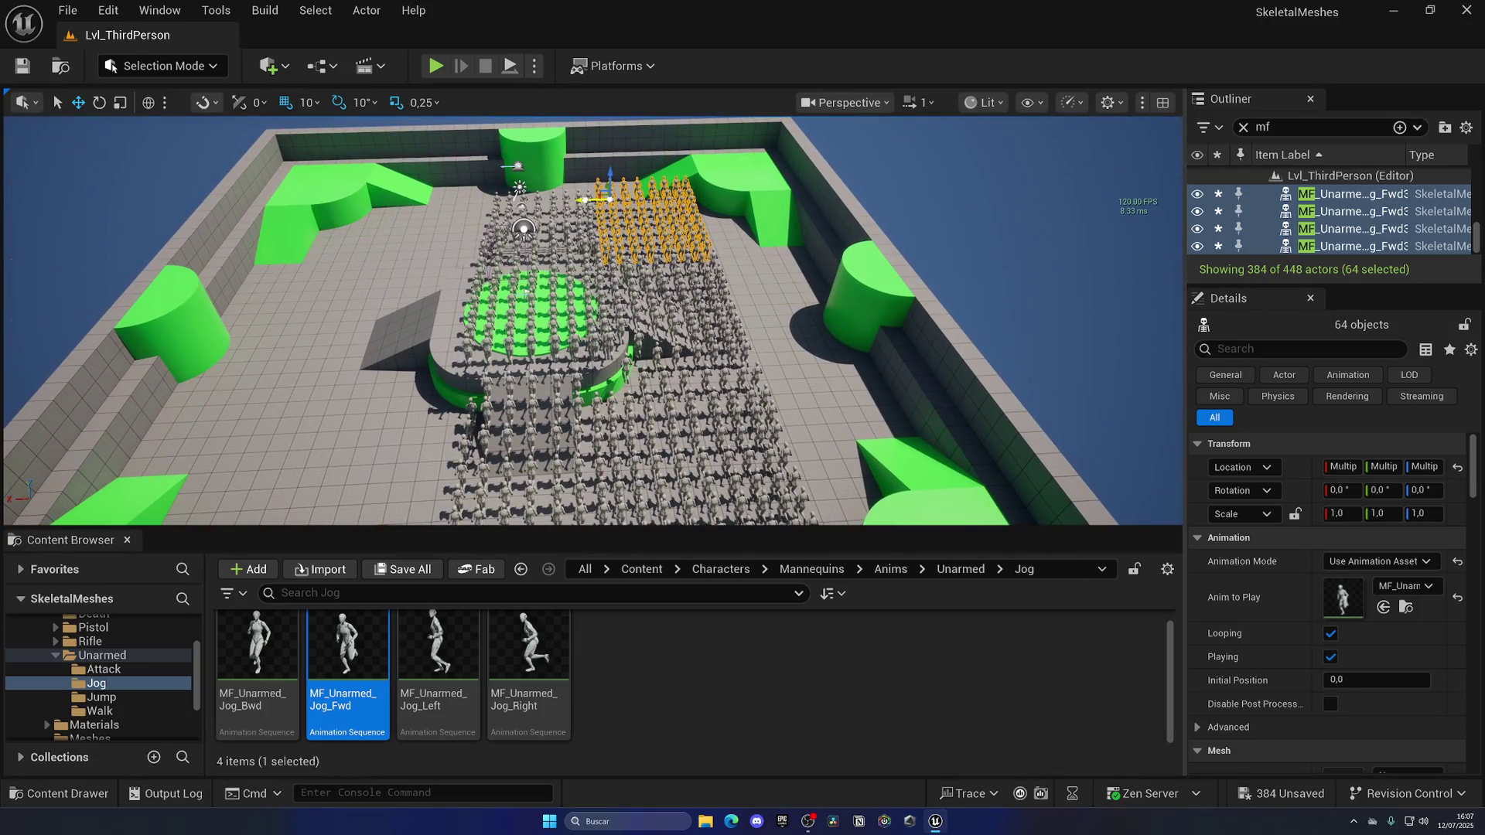
left_click_drag(584, 200, 357, 200, "alt")
key("w")
key("a")
right_click_drag(358, 199, 549, 301)
key("a")
key("a")
key("a")
key("d")
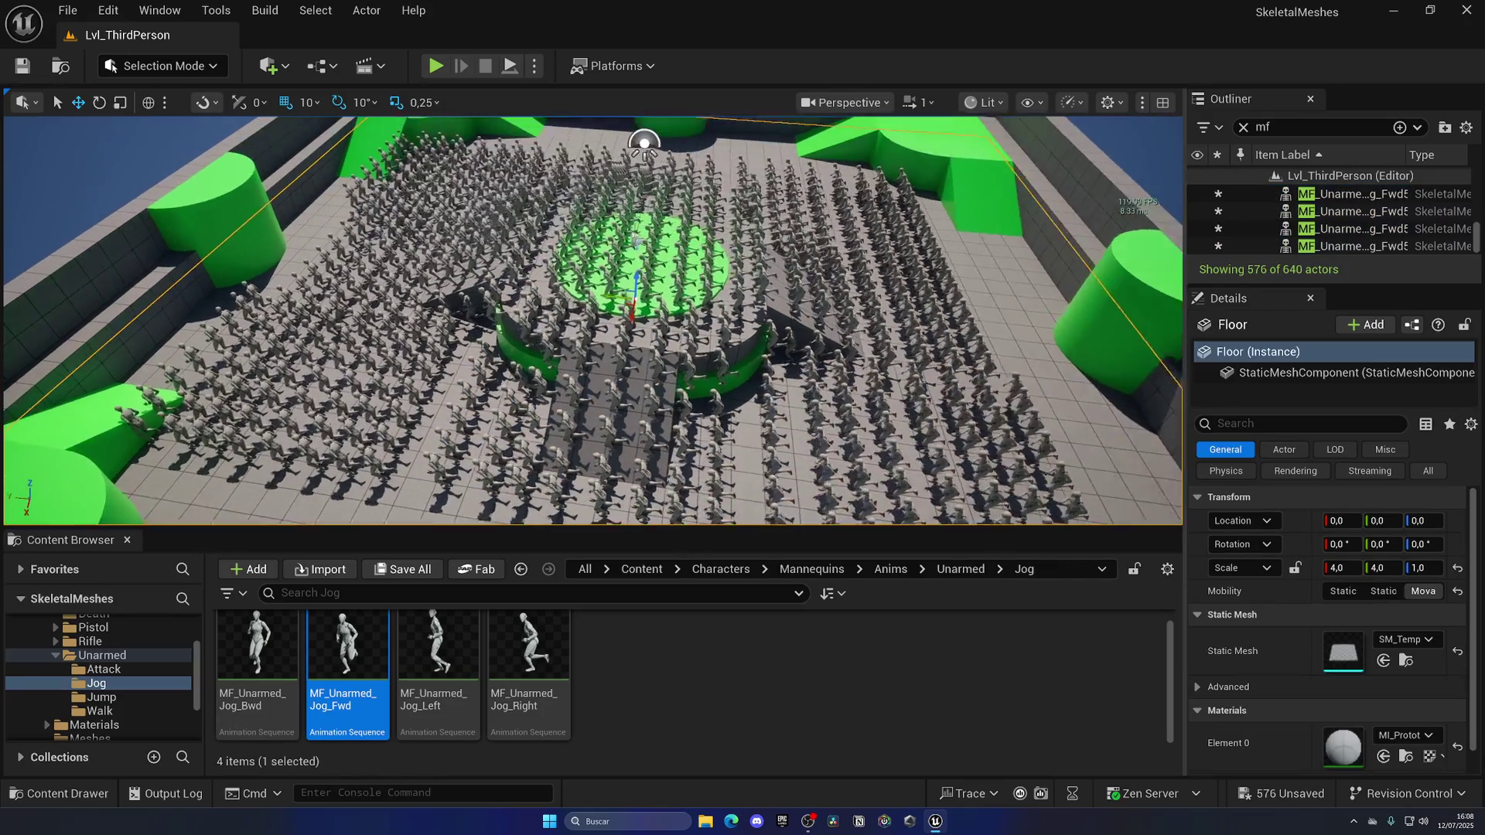
- Simulate the level with the full mannequin crowd, examine its performance, and stop the simulation
right_click_drag(643, 143, 604, 142)
key("alt+s")
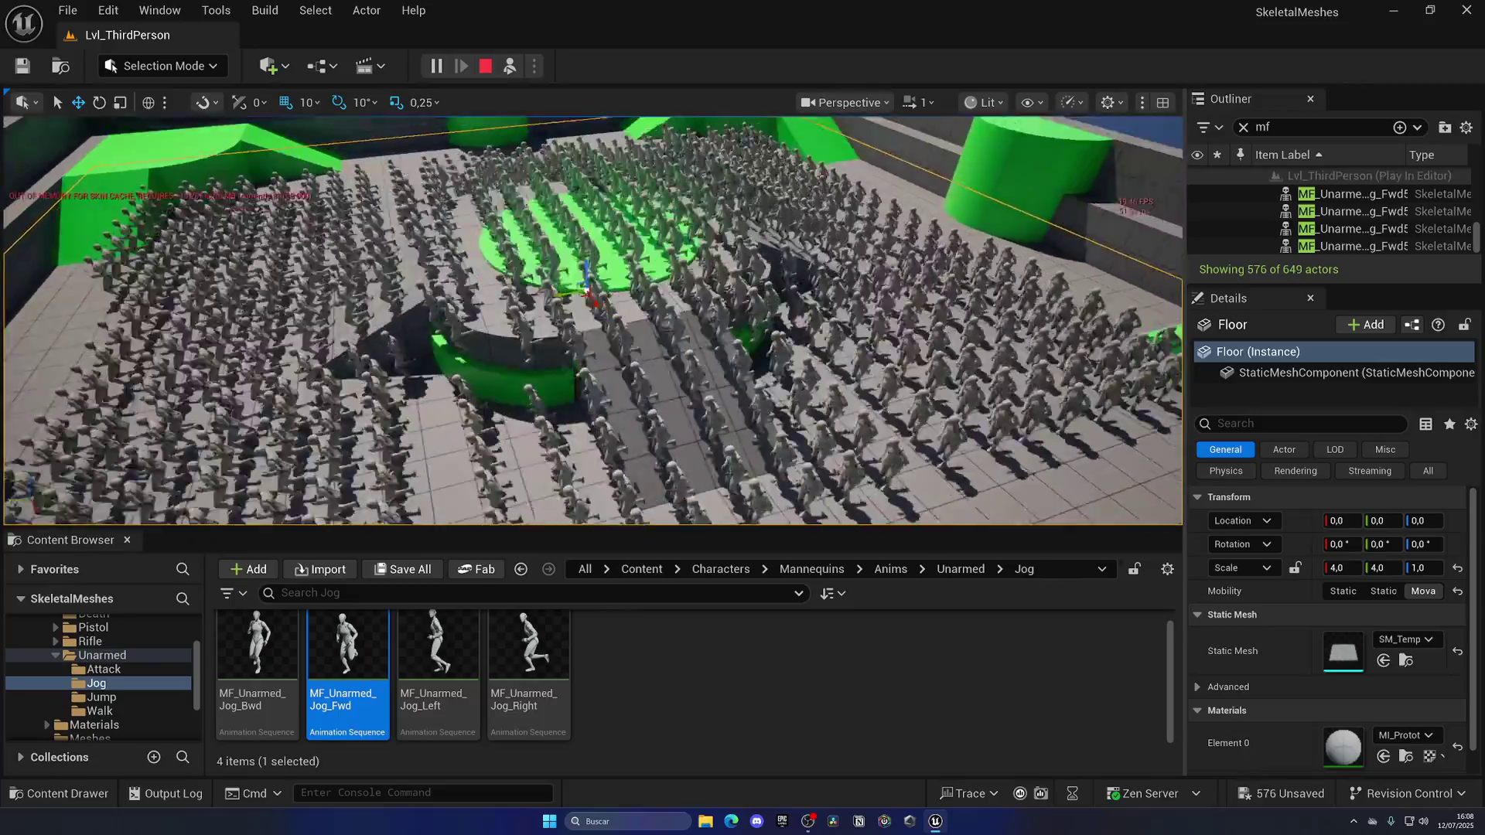
right_click_drag(593, 321, 593, 280)
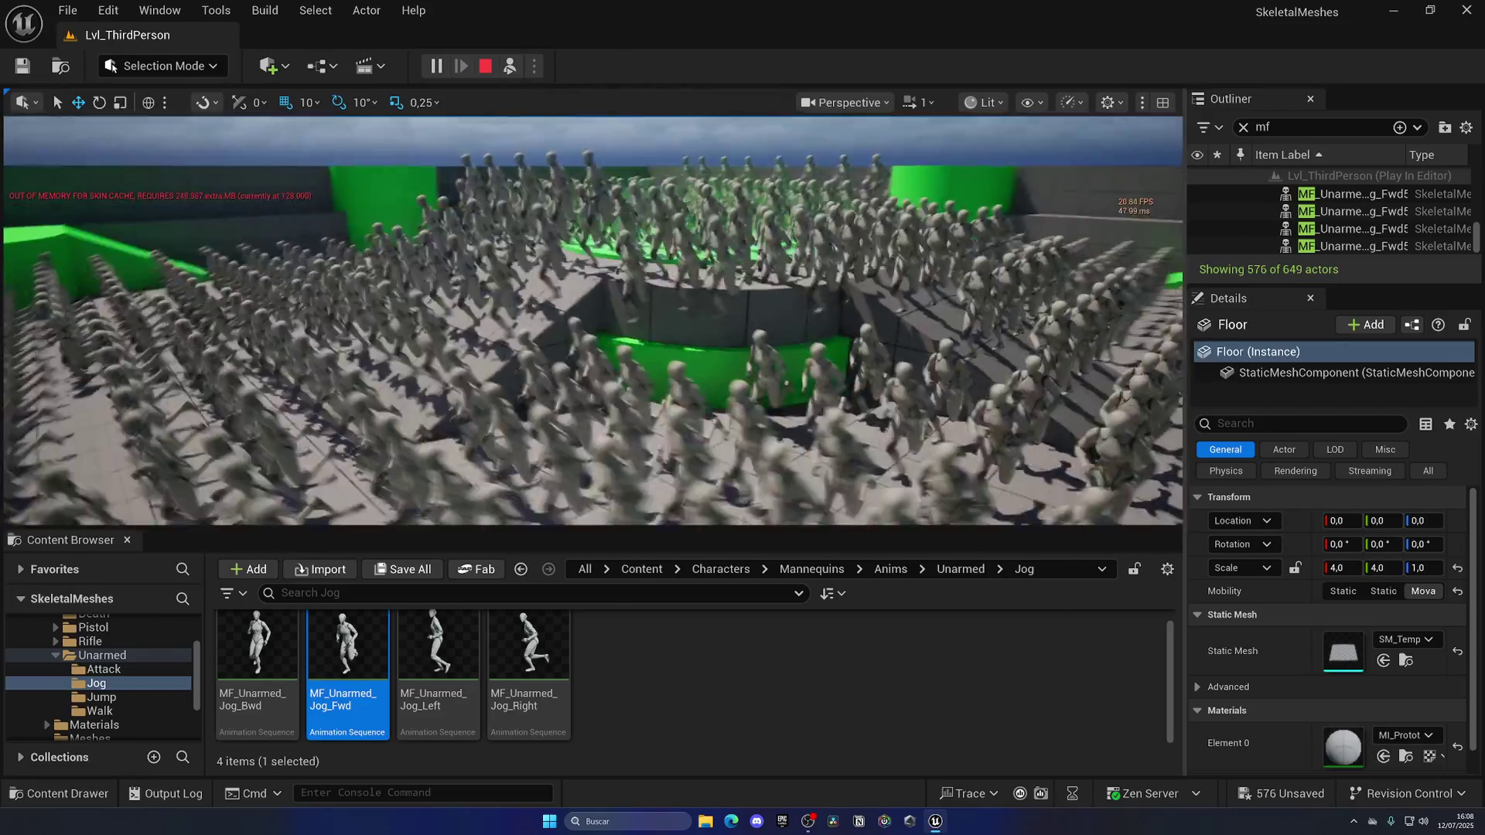
key("w")
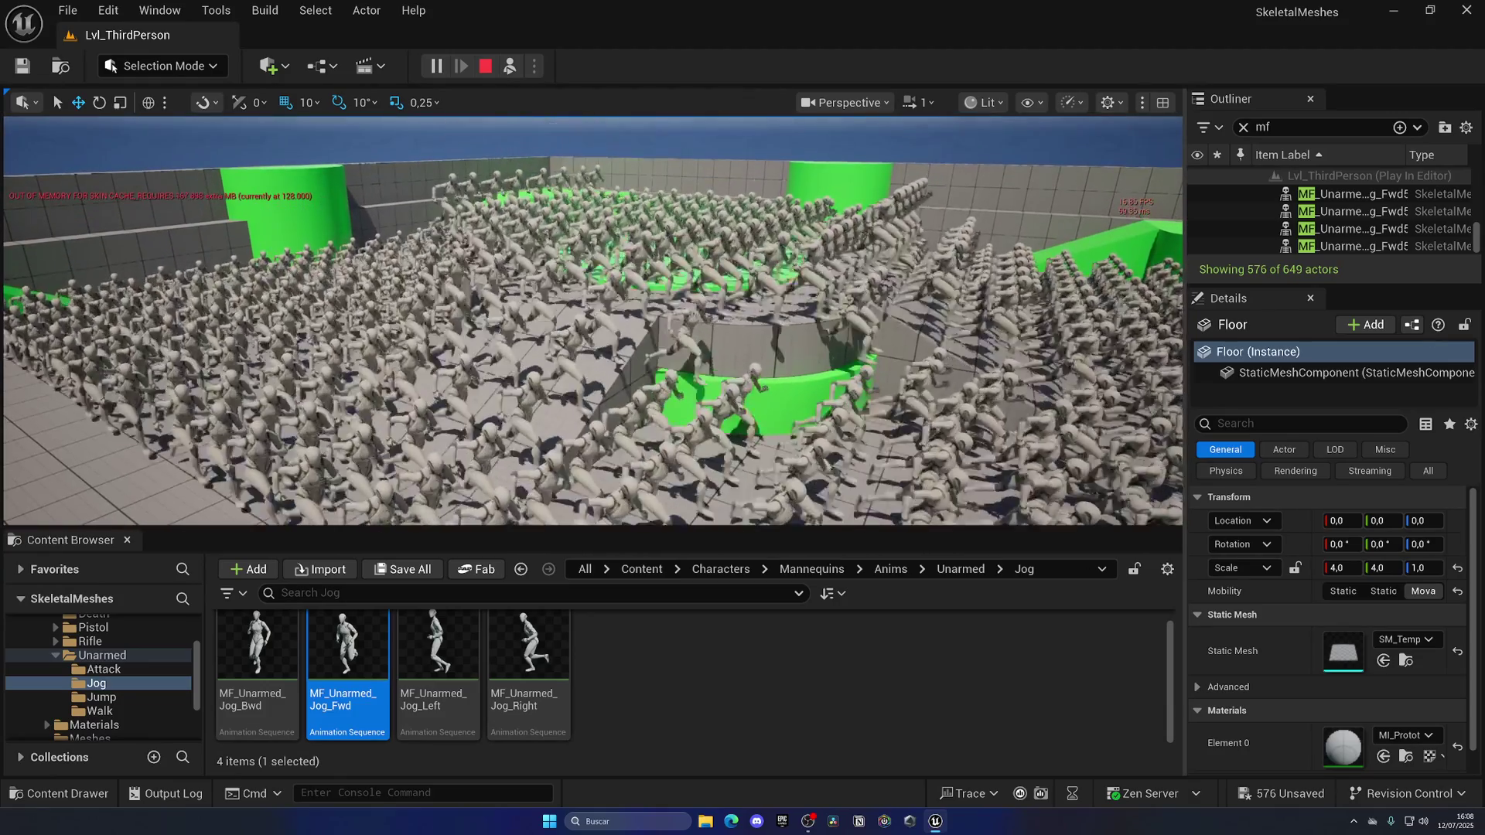
key("Escape")
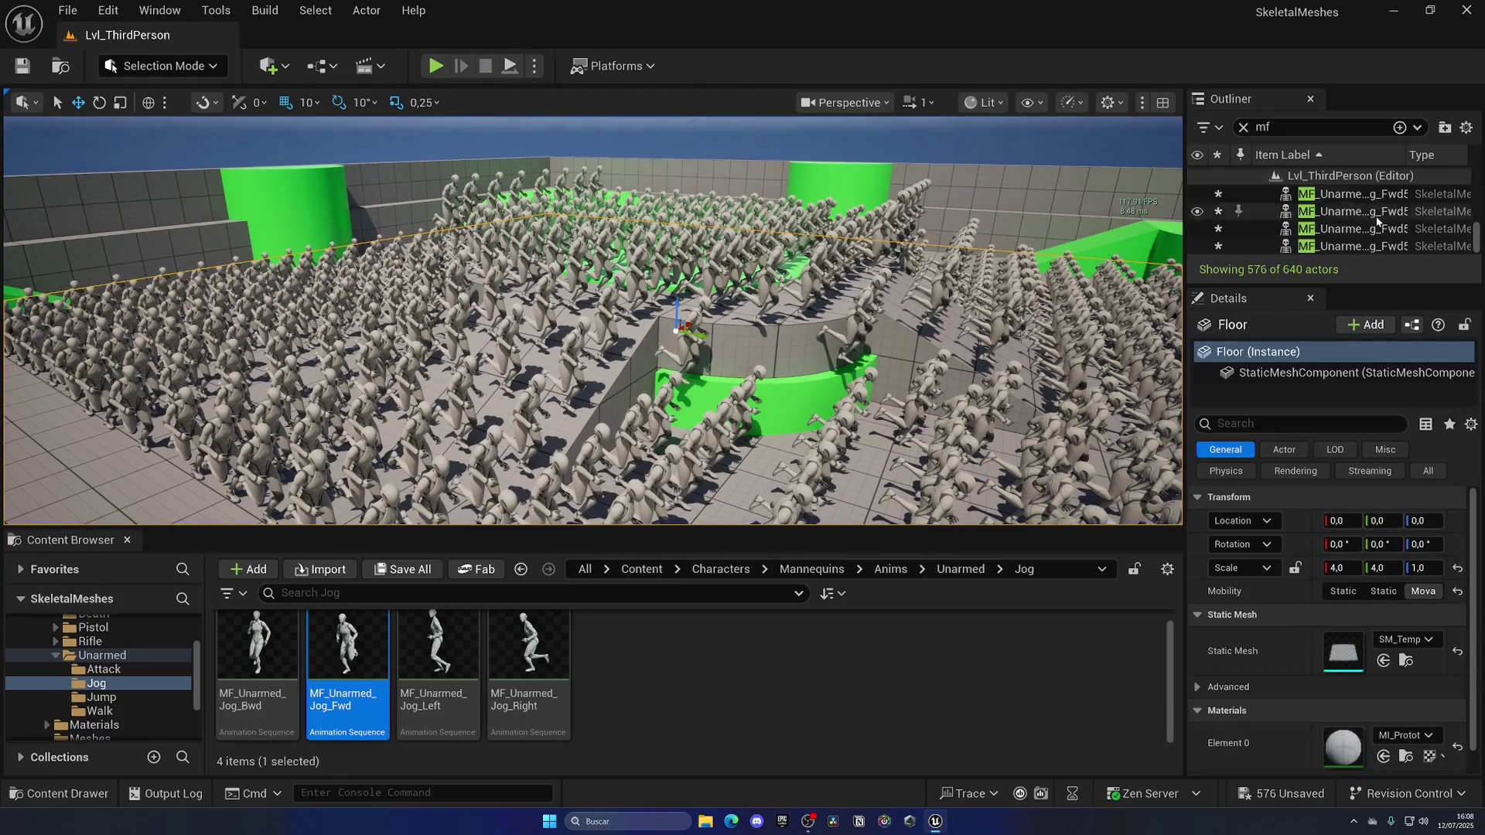
- Widen the Outliner and Details area, select MF_Unarmed_Jog_Fwd576, and inspect the crowd around the platform
left_click(1208, 228)
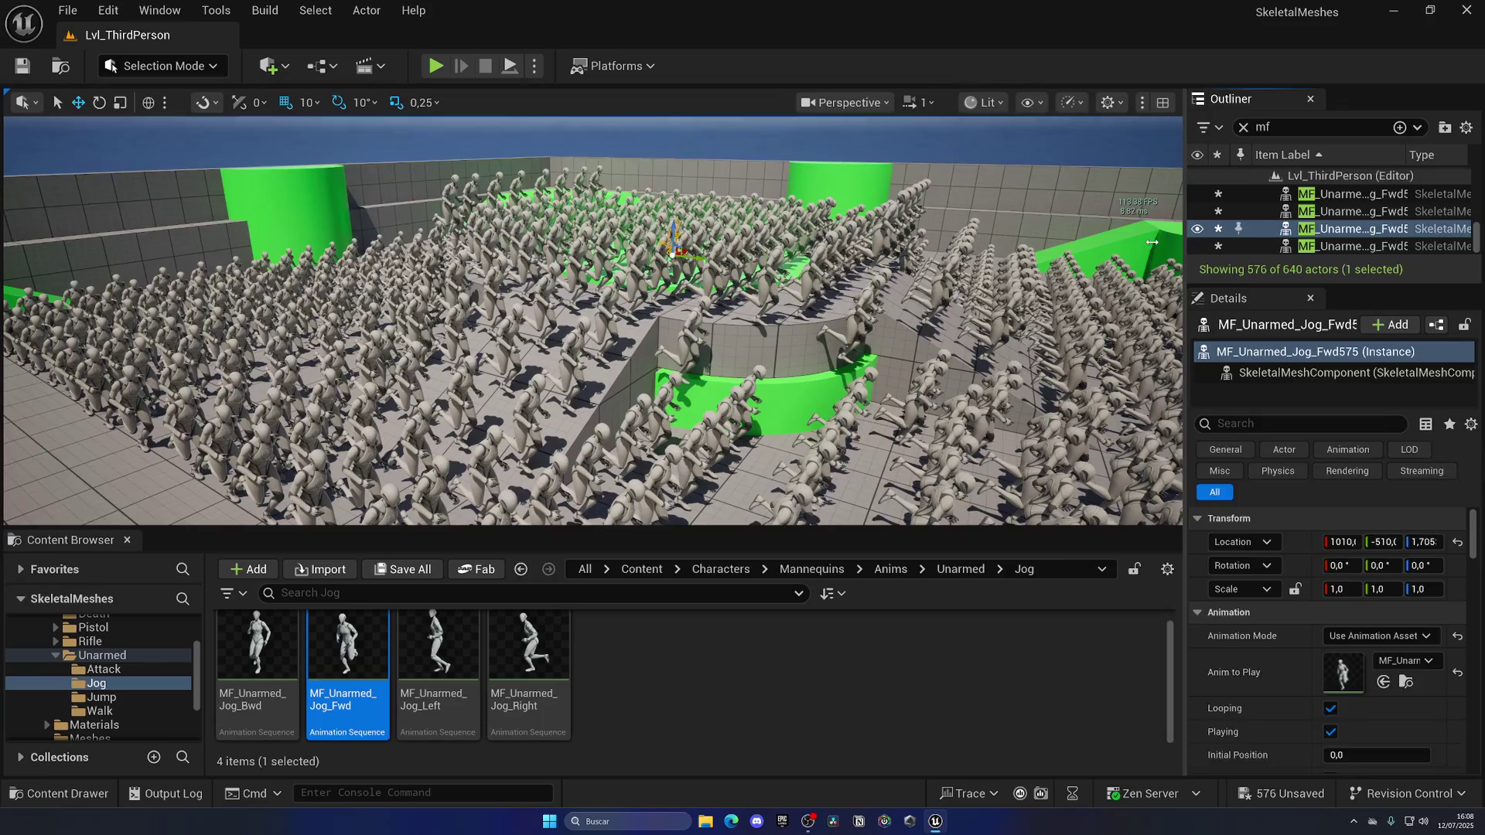
left_click_drag(1189, 242, 991, 243)
left_click(1256, 247)
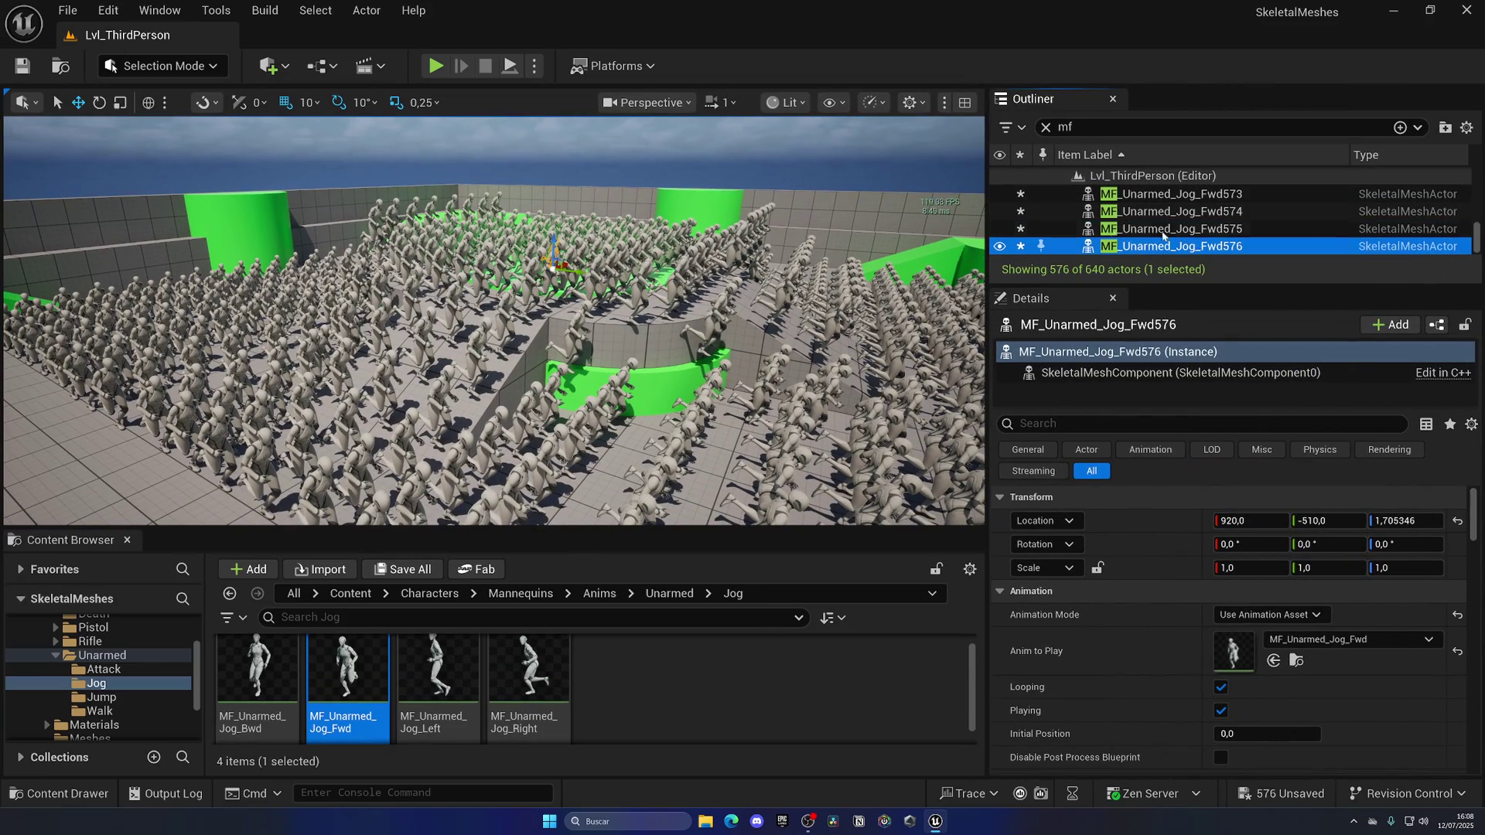
key("f")
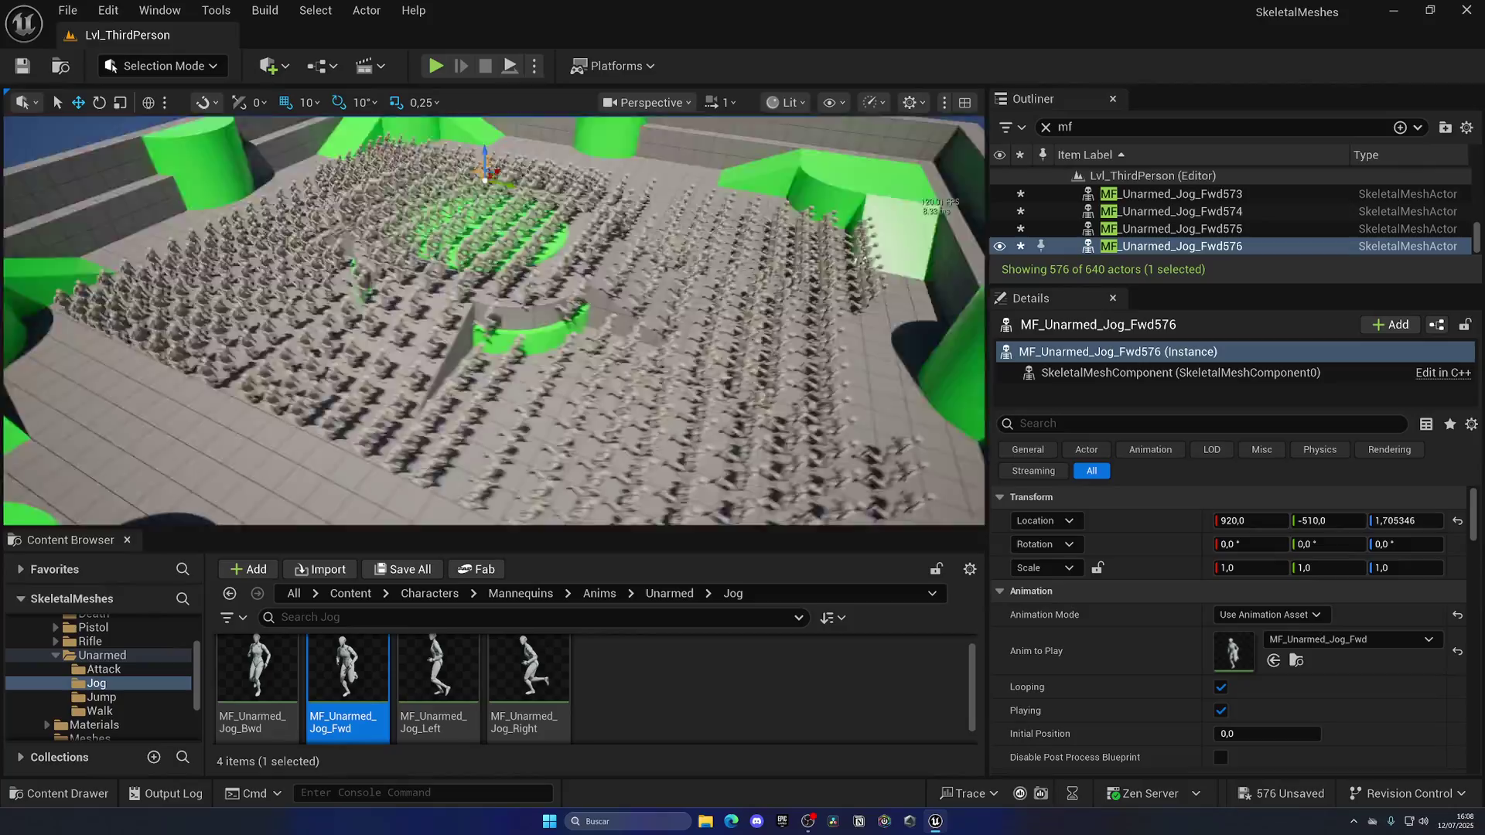
right_click_drag(494, 320, 526, 294)
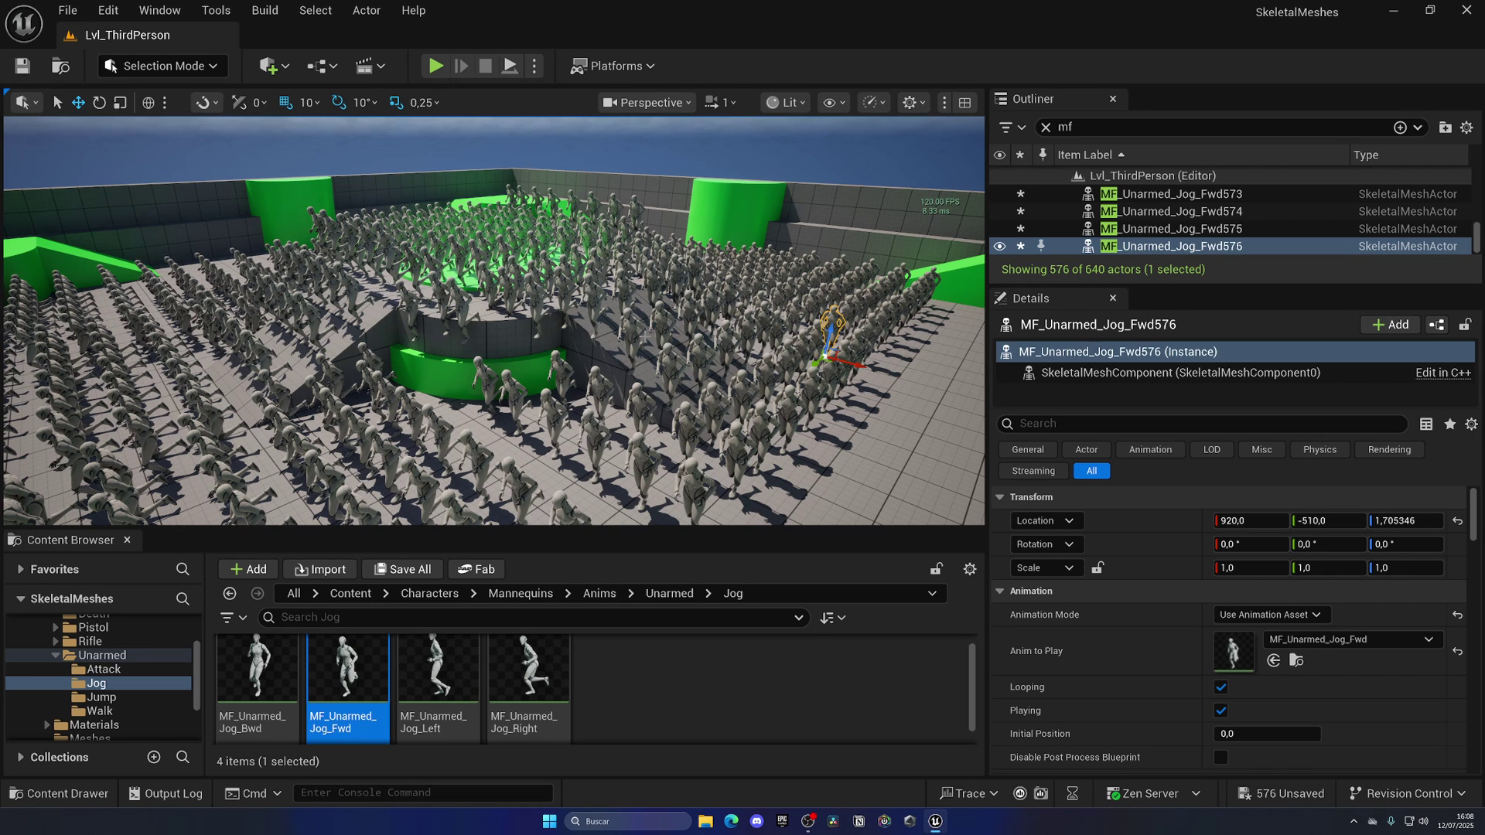
right_click_drag(644, 335, 743, 394)
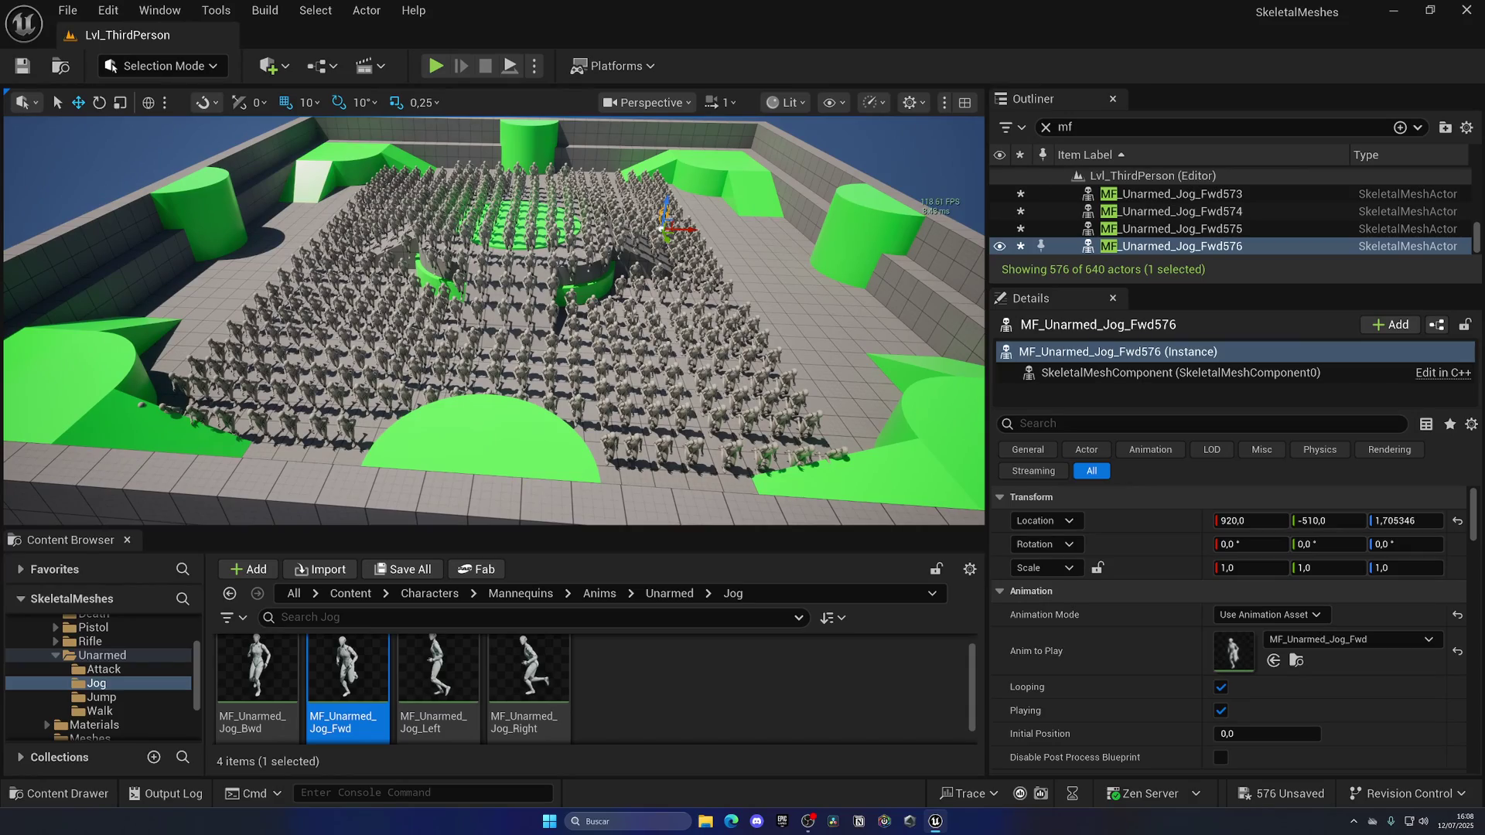
key("w")
right_click_drag(601, 305, 804, 244)
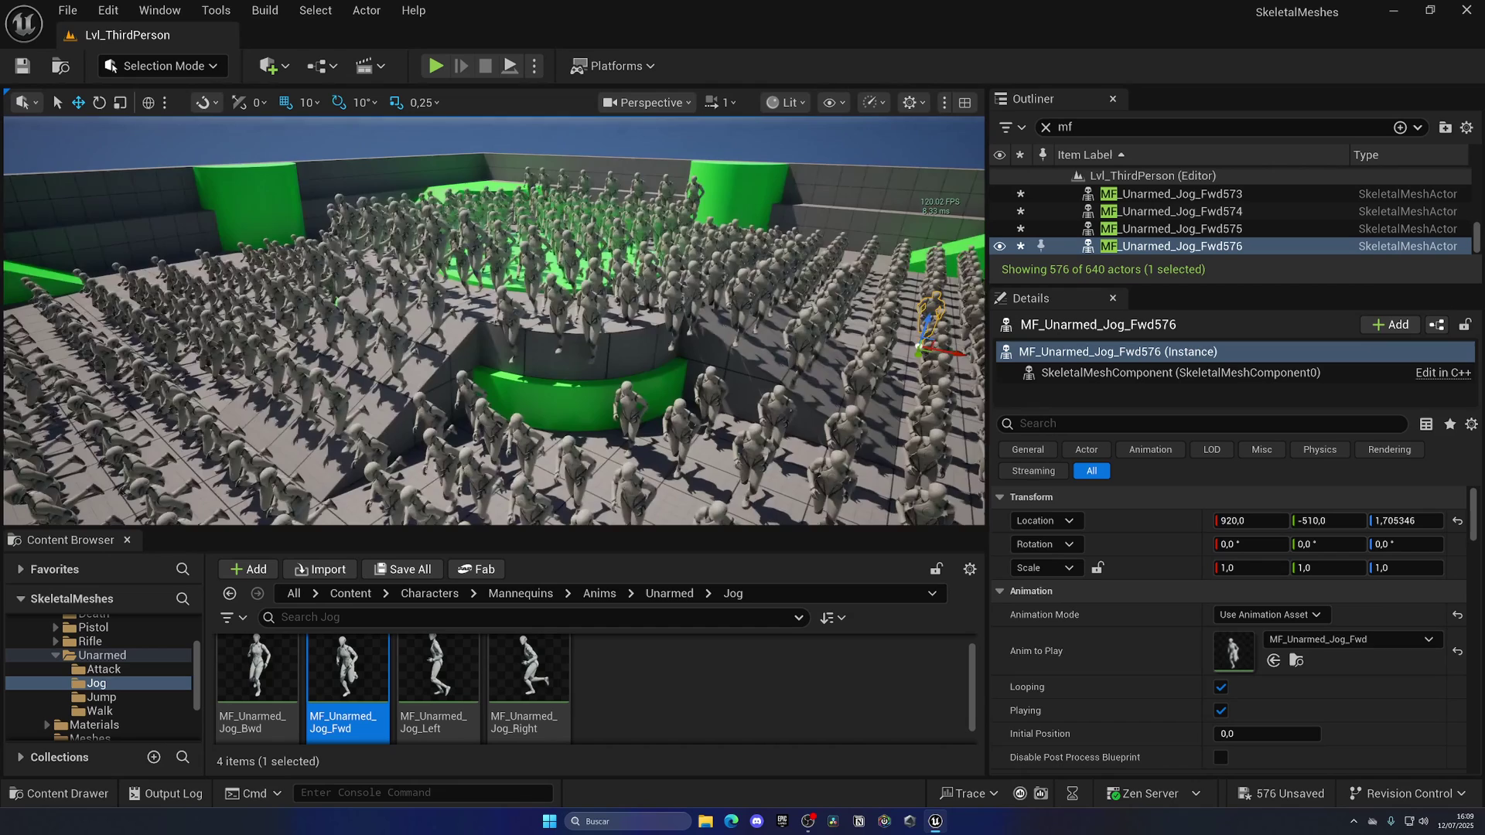
- Open the MF_Unarmed_Jog_Fwd animation and its SKM_Quinn_Simple mesh, and return to the level with the mesh's folder shown
left_click(680, 690)
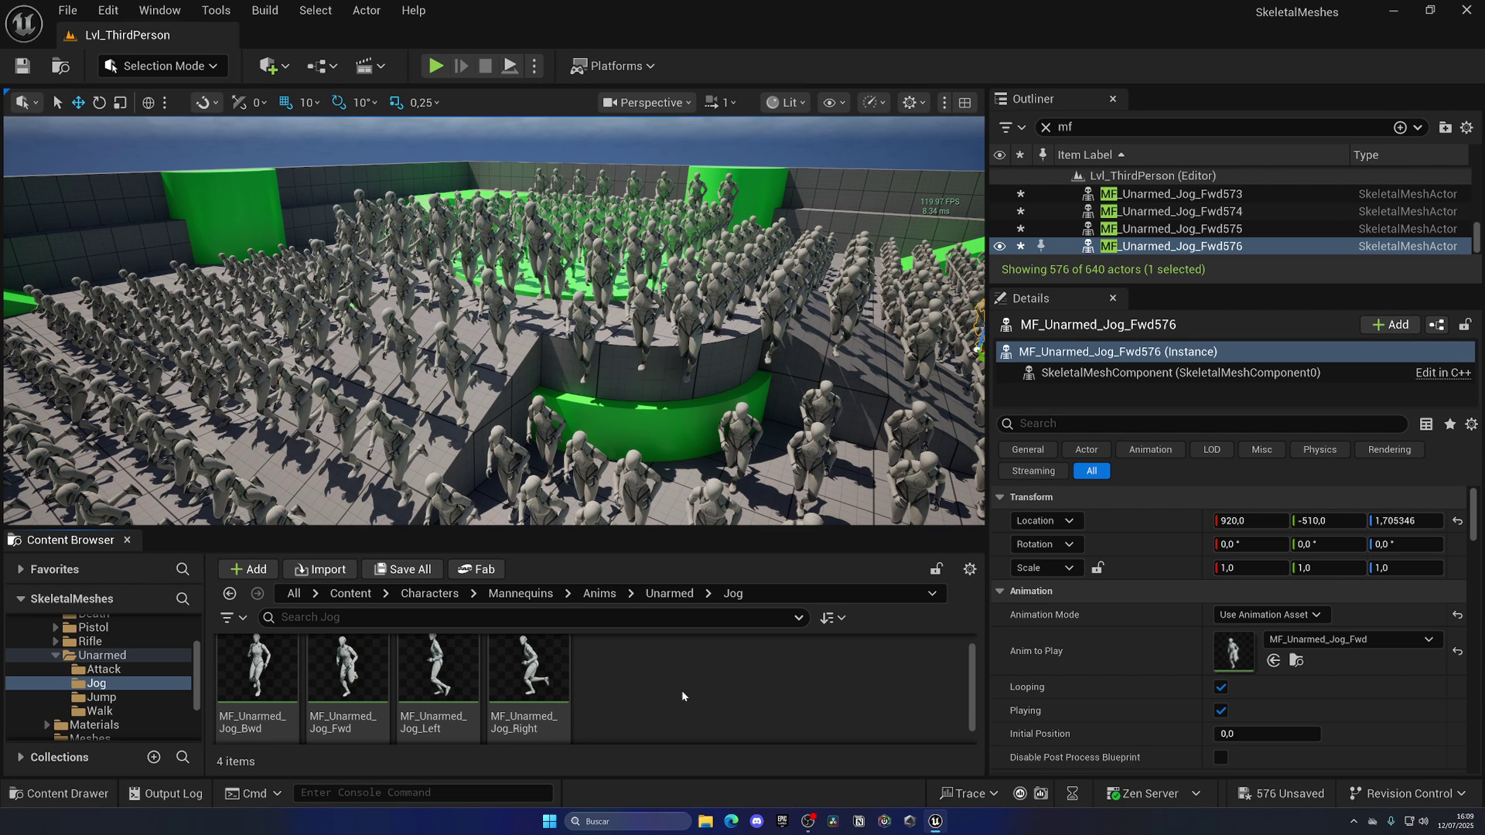
right_click(365, 665)
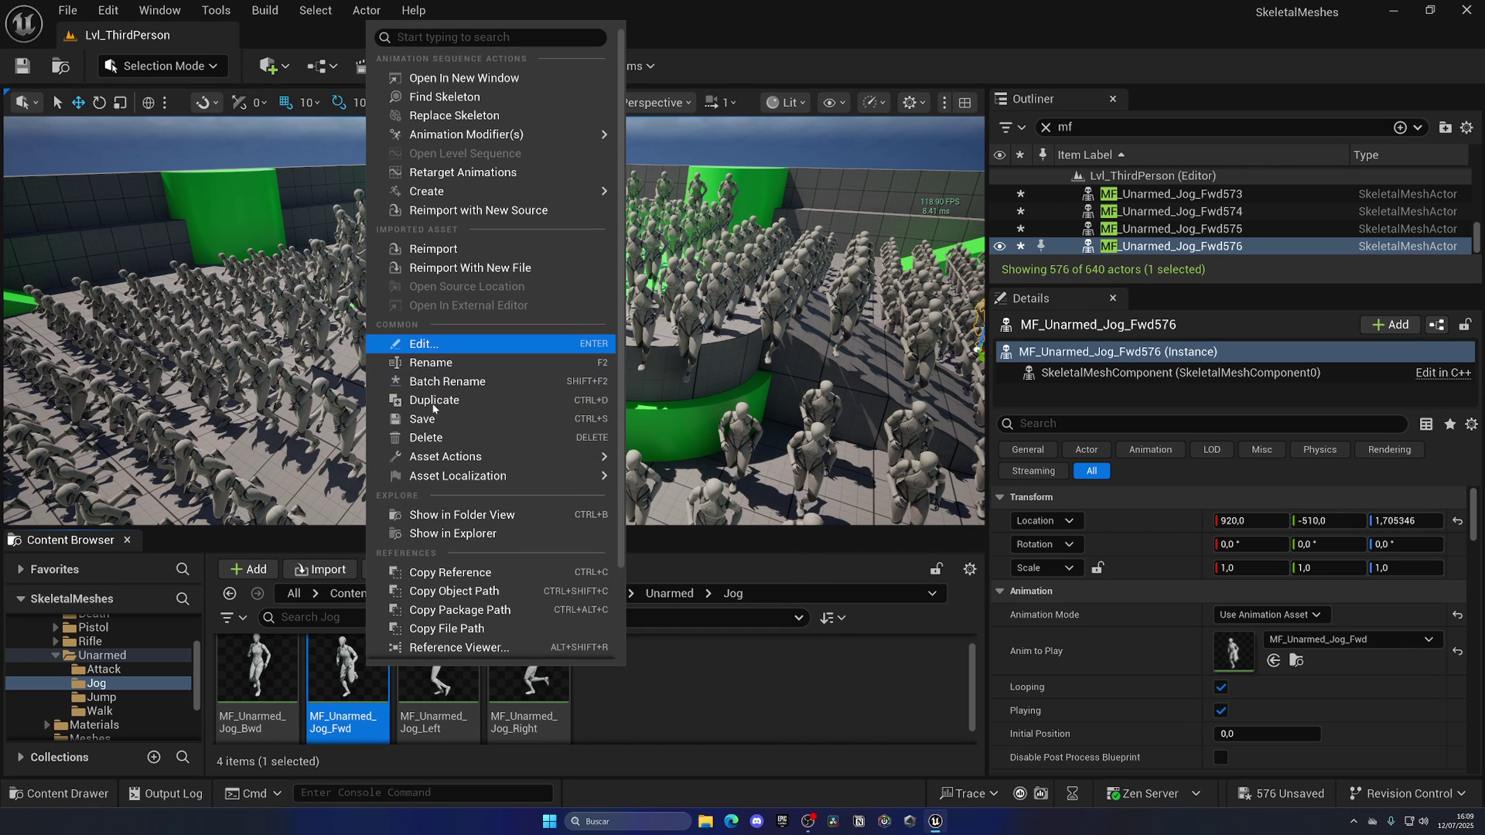
left_click(325, 670)
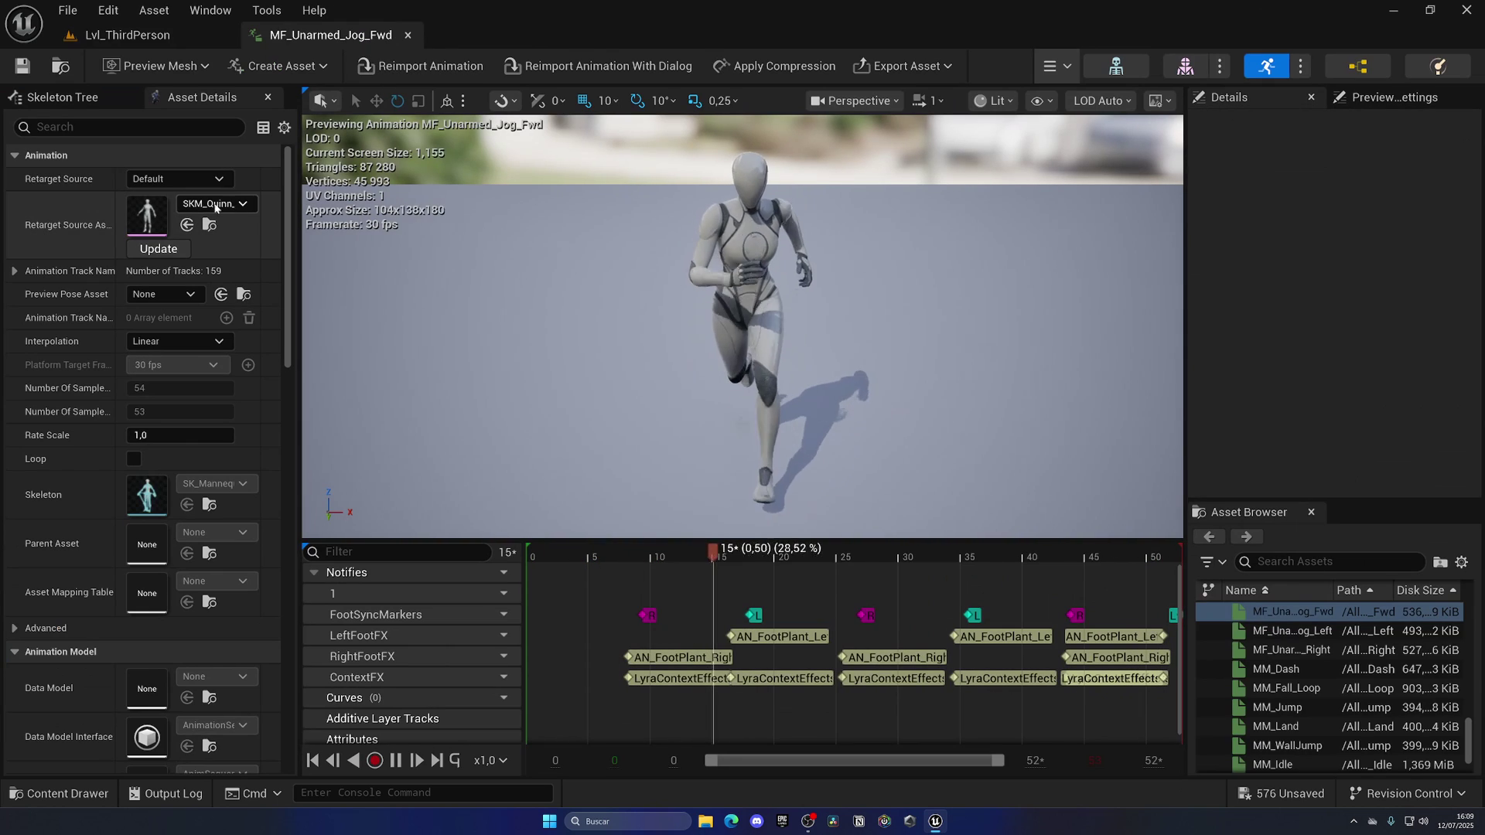
double_click(159, 215)
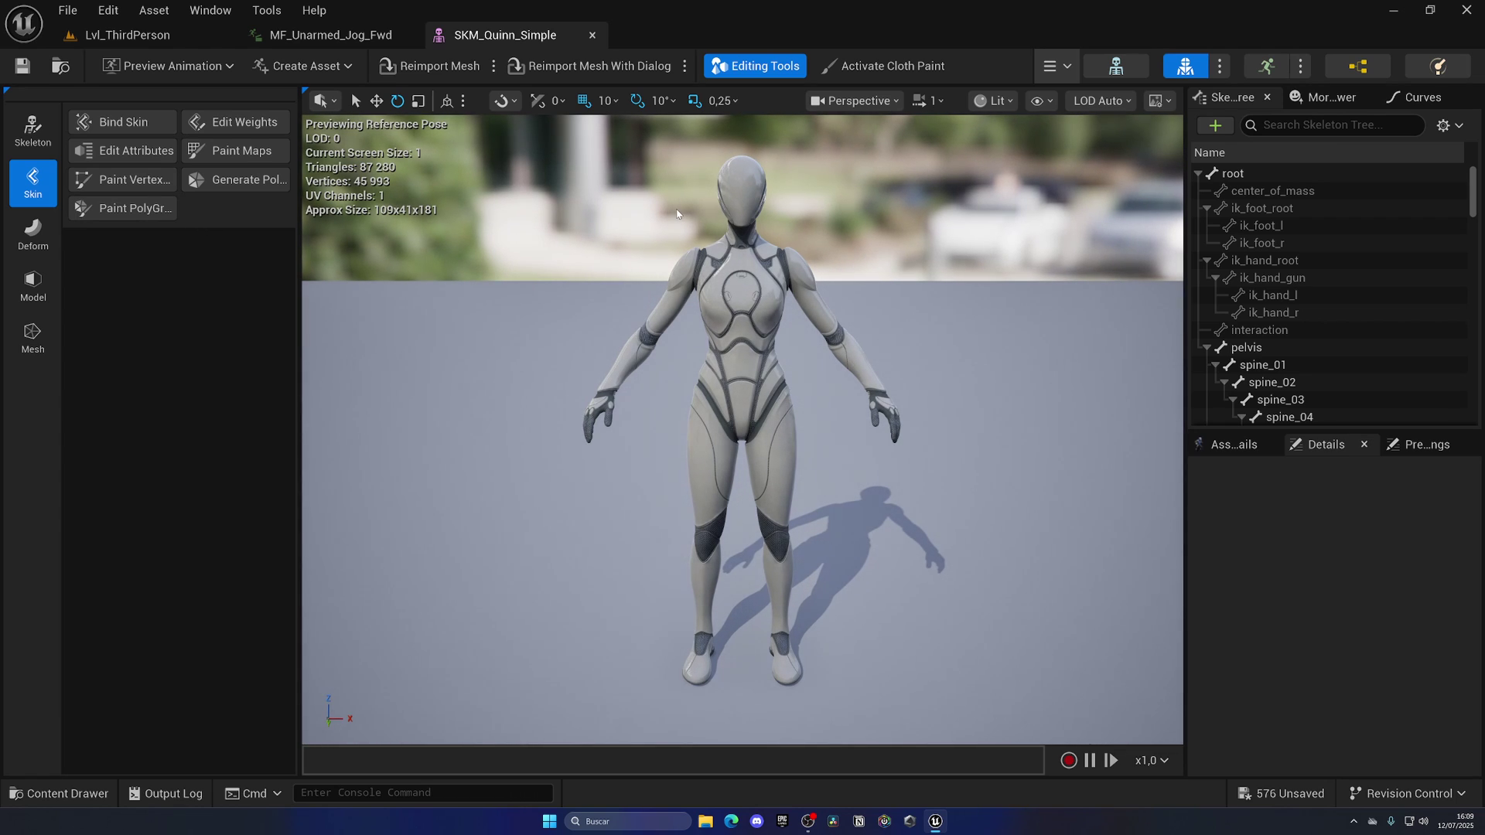
left_click(127, 35)
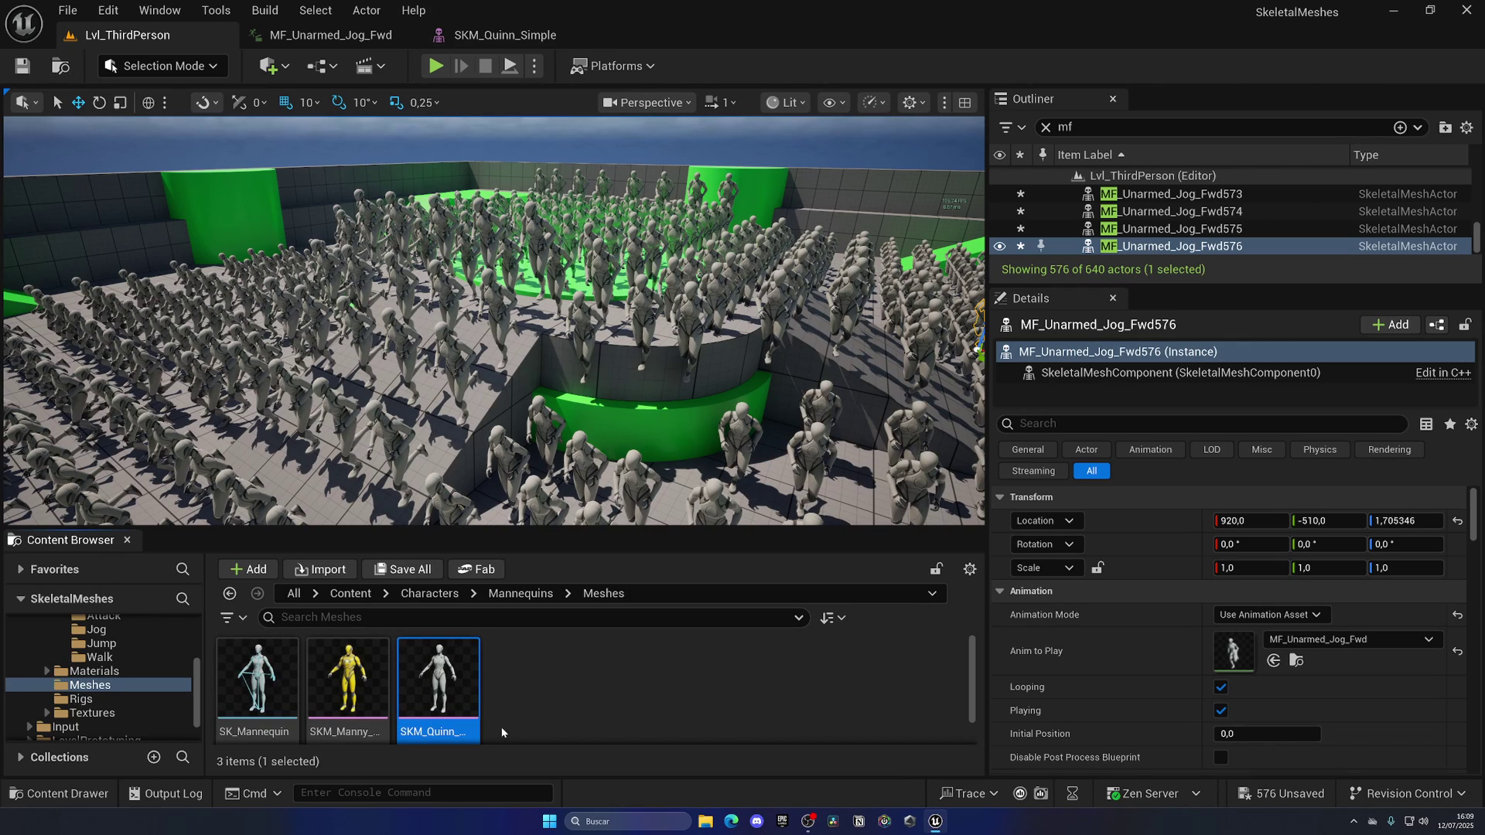
- Enable Nanite on the SKM_Quinn_Simple skeletal mesh and inspect the mannequin crowd in the level
right_click(457, 673)
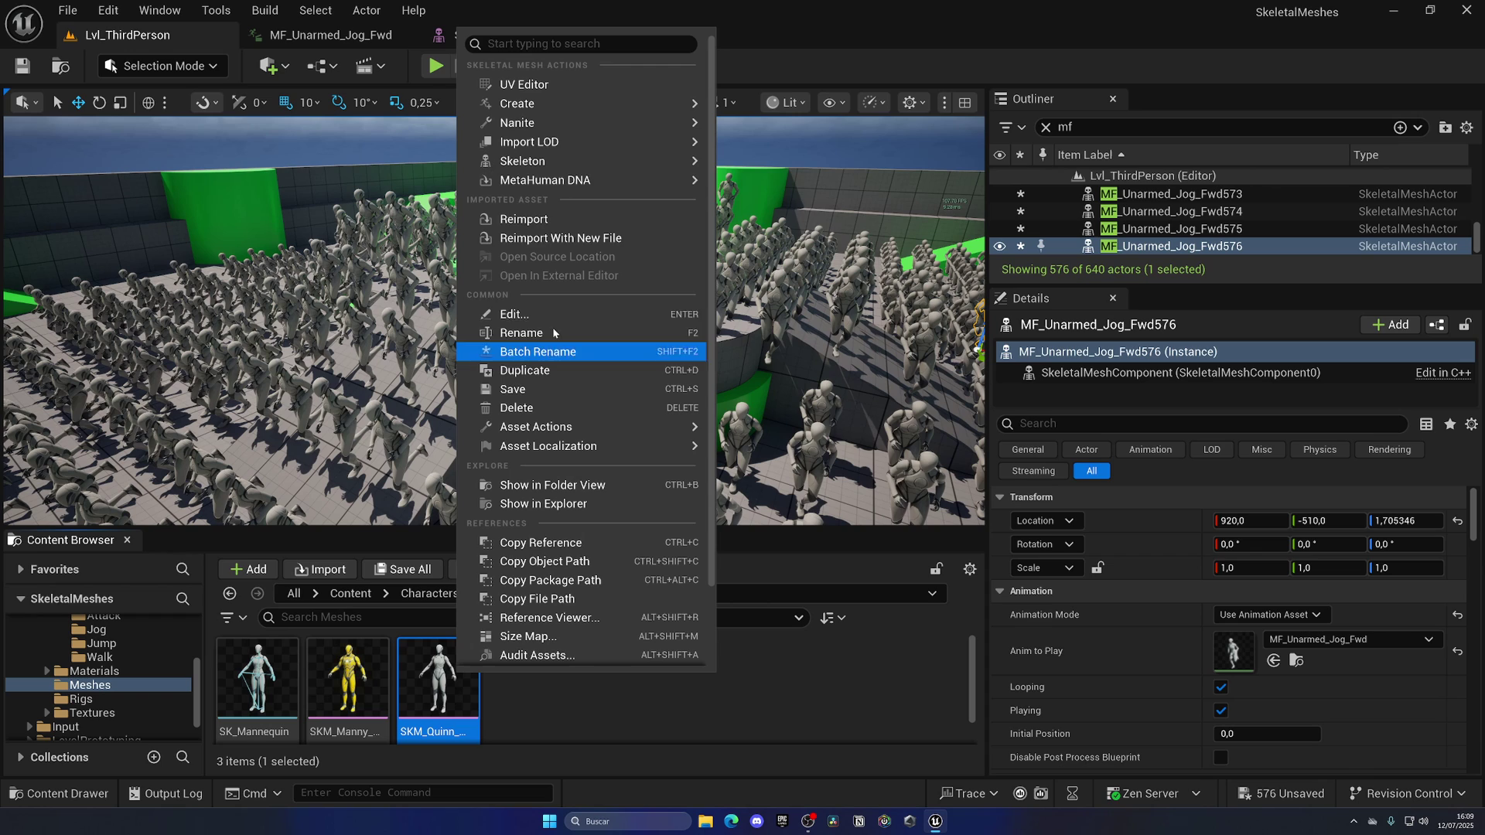
left_click(766, 165)
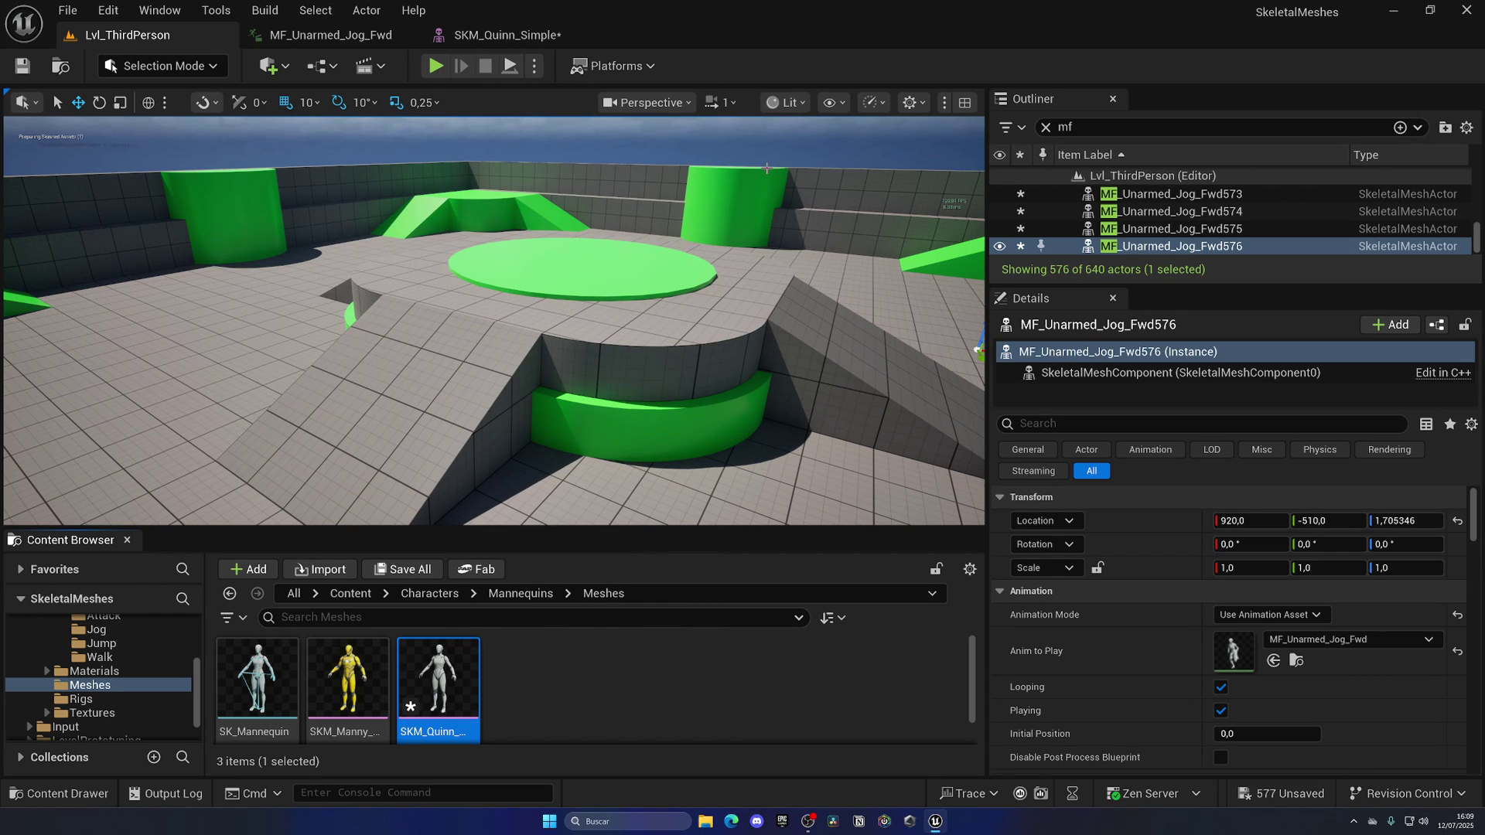
key("a")
mouse_move(577, 300)
right_mouse_down()
mouse_move(809, 300)
mouse_move(577, 300)
right_mouse_up()
key("d")
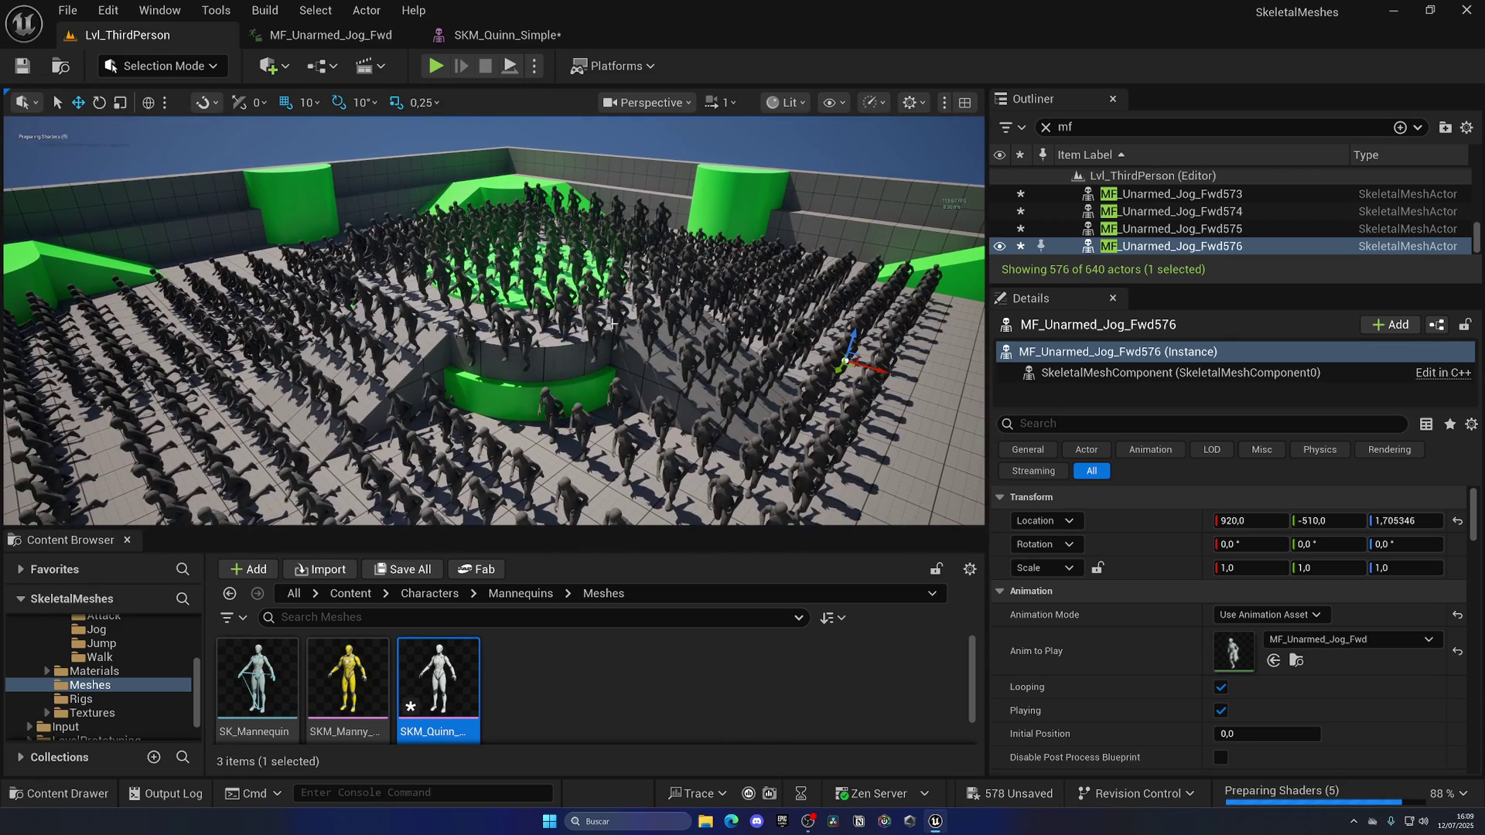
key("a")
right_click_drag(605, 333, 688, 317)
- Widen the level viewport and simulate the level to examine the Nanite mannequin crowd from several angles
left_click(583, 664)
key("a")
left_click_drag(988, 361, 1199, 360)
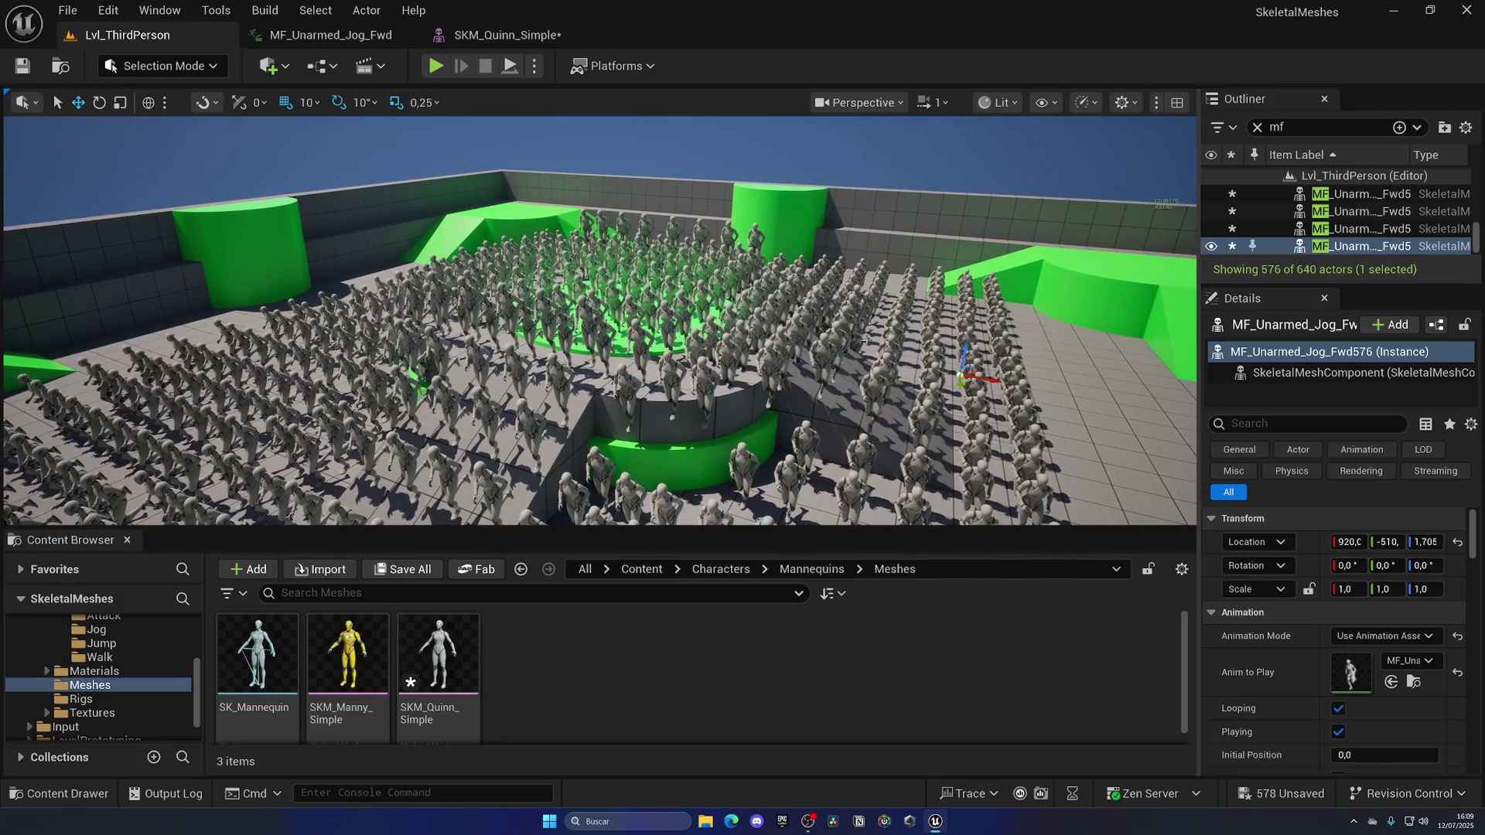
key("alt+p")
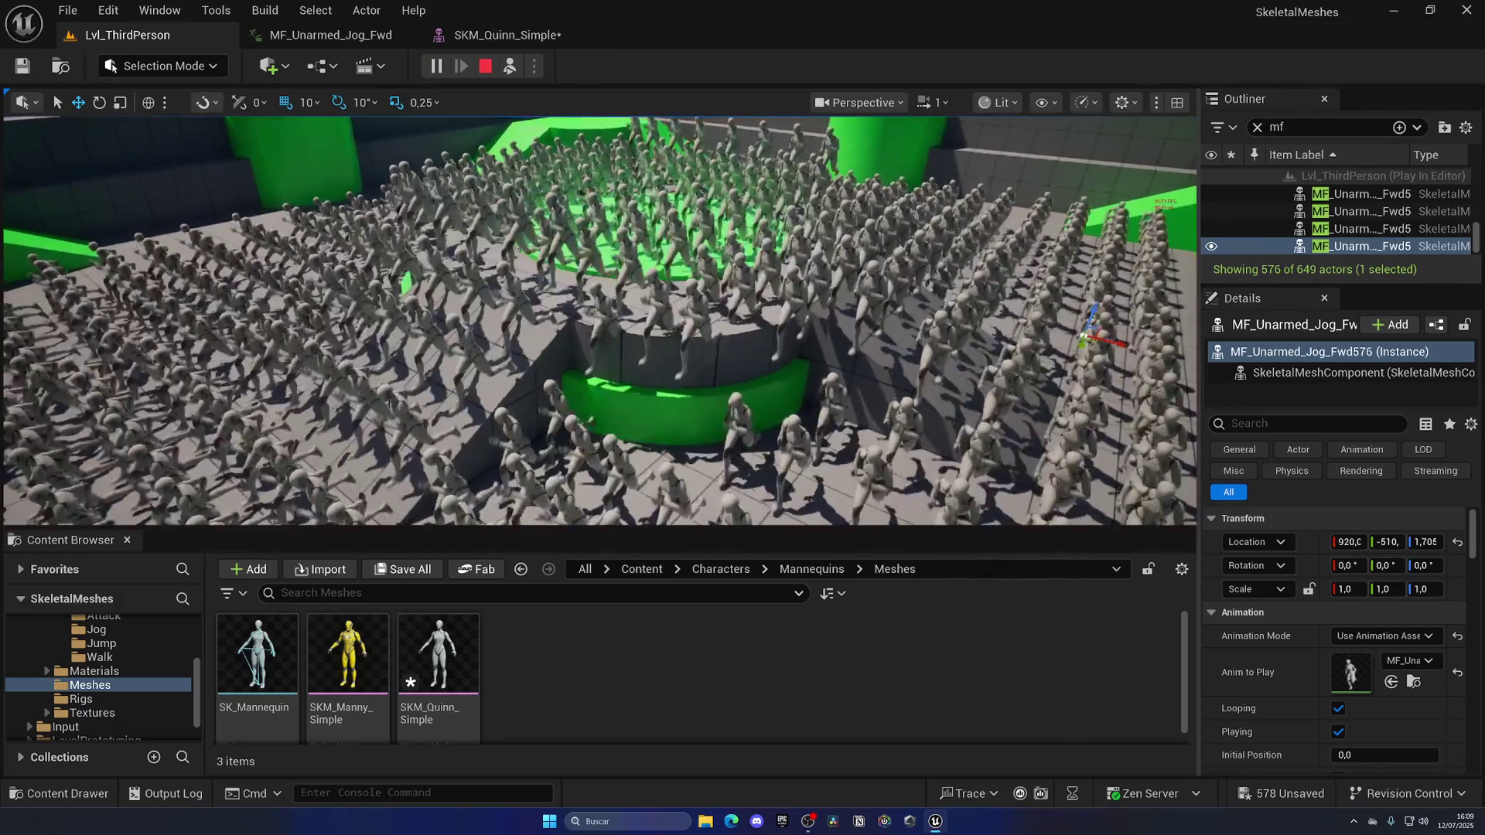
right_click_drag(600, 321, 592, 280)
key("w")
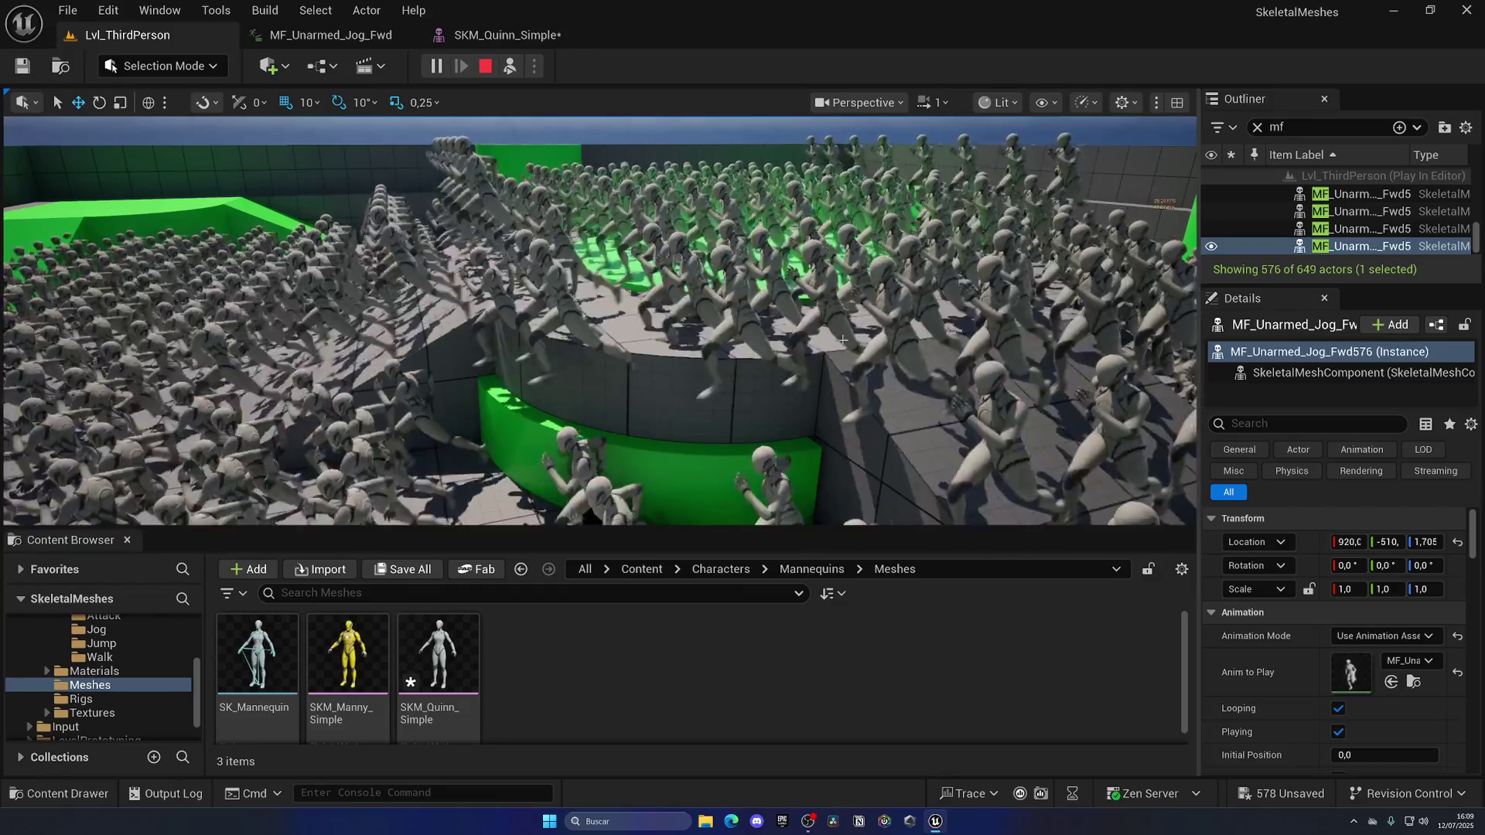
right_click_drag(840, 339, 881, 350)
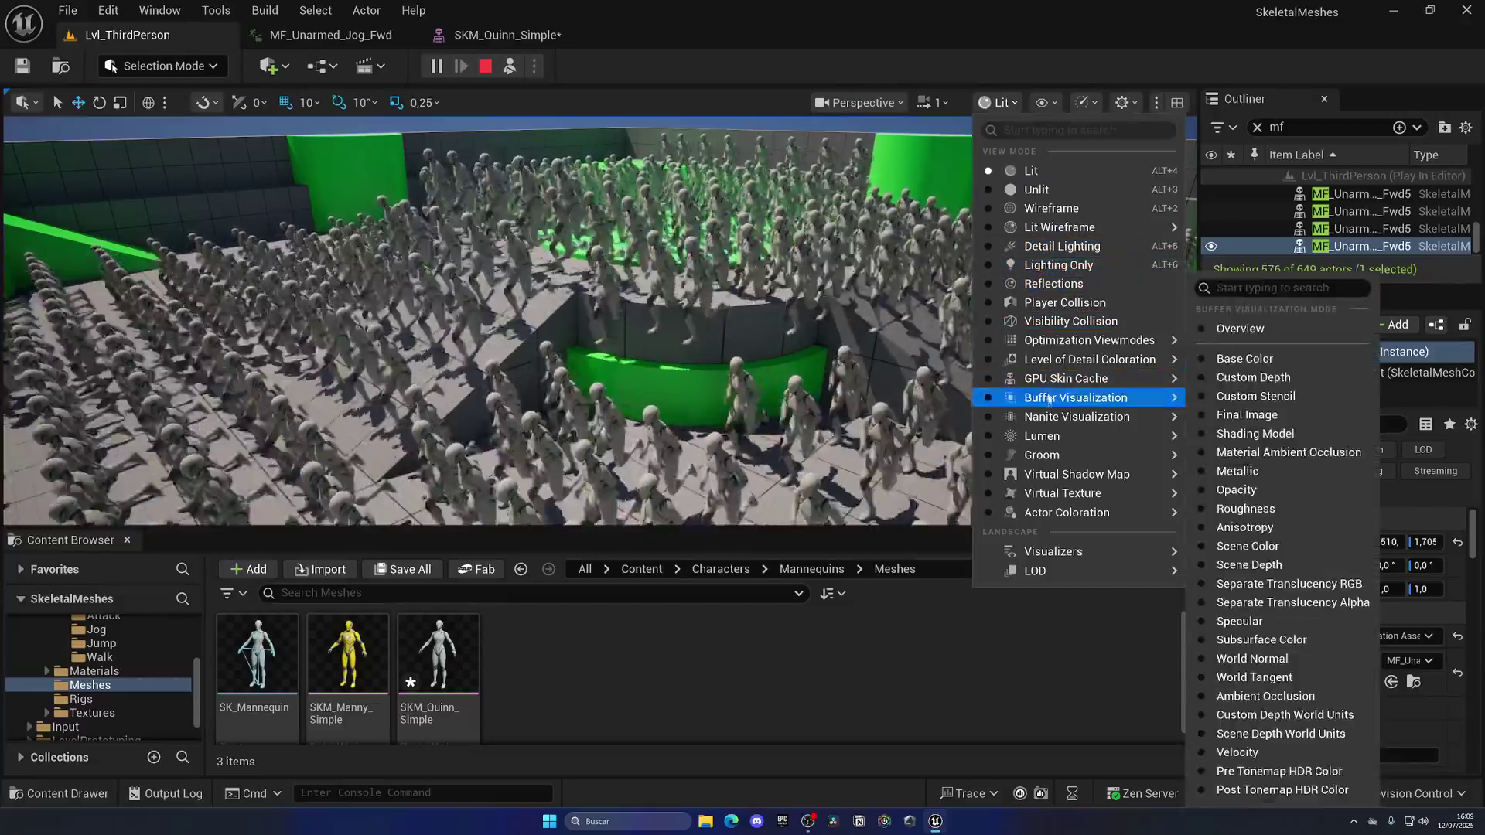
- Inspect the simulated crowd in the Nanite Triangles visualization and restore the Lit view mode
mouse_move(1045, 417)
left_click(1238, 513)
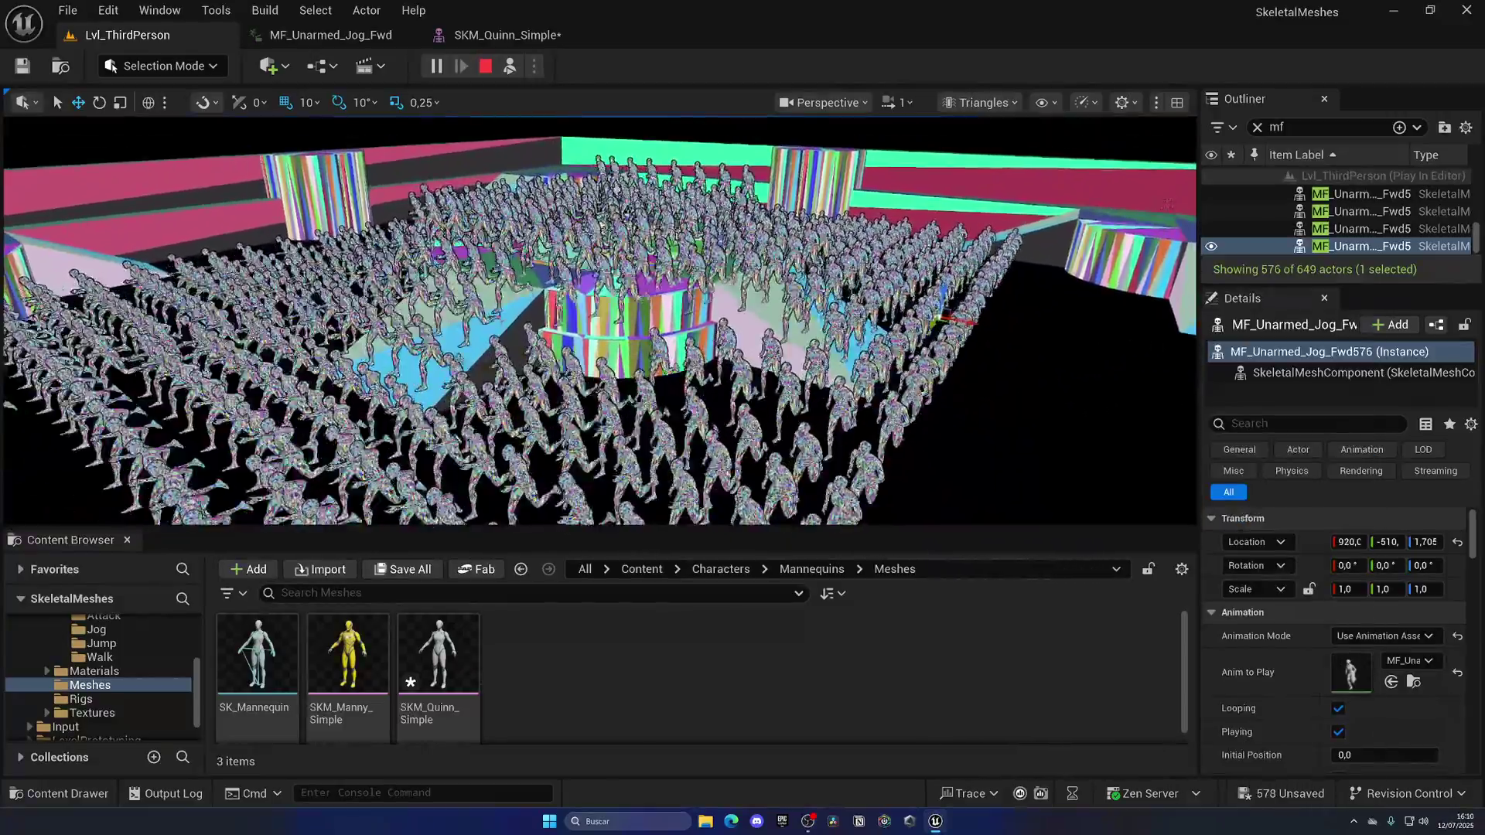
right_click_drag(617, 189, 495, 232)
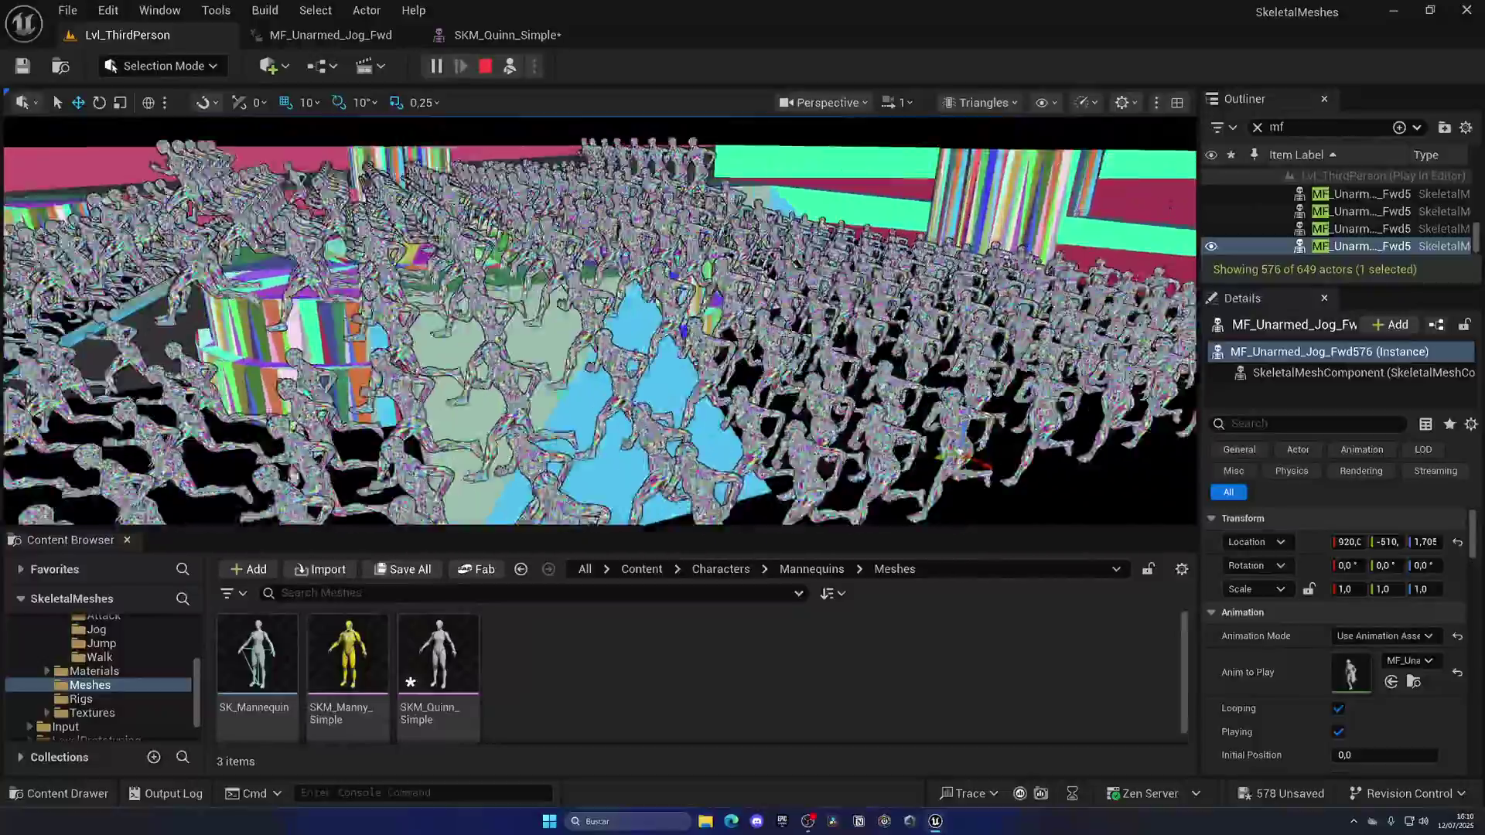
right_click_drag(600, 321, 522, 346)
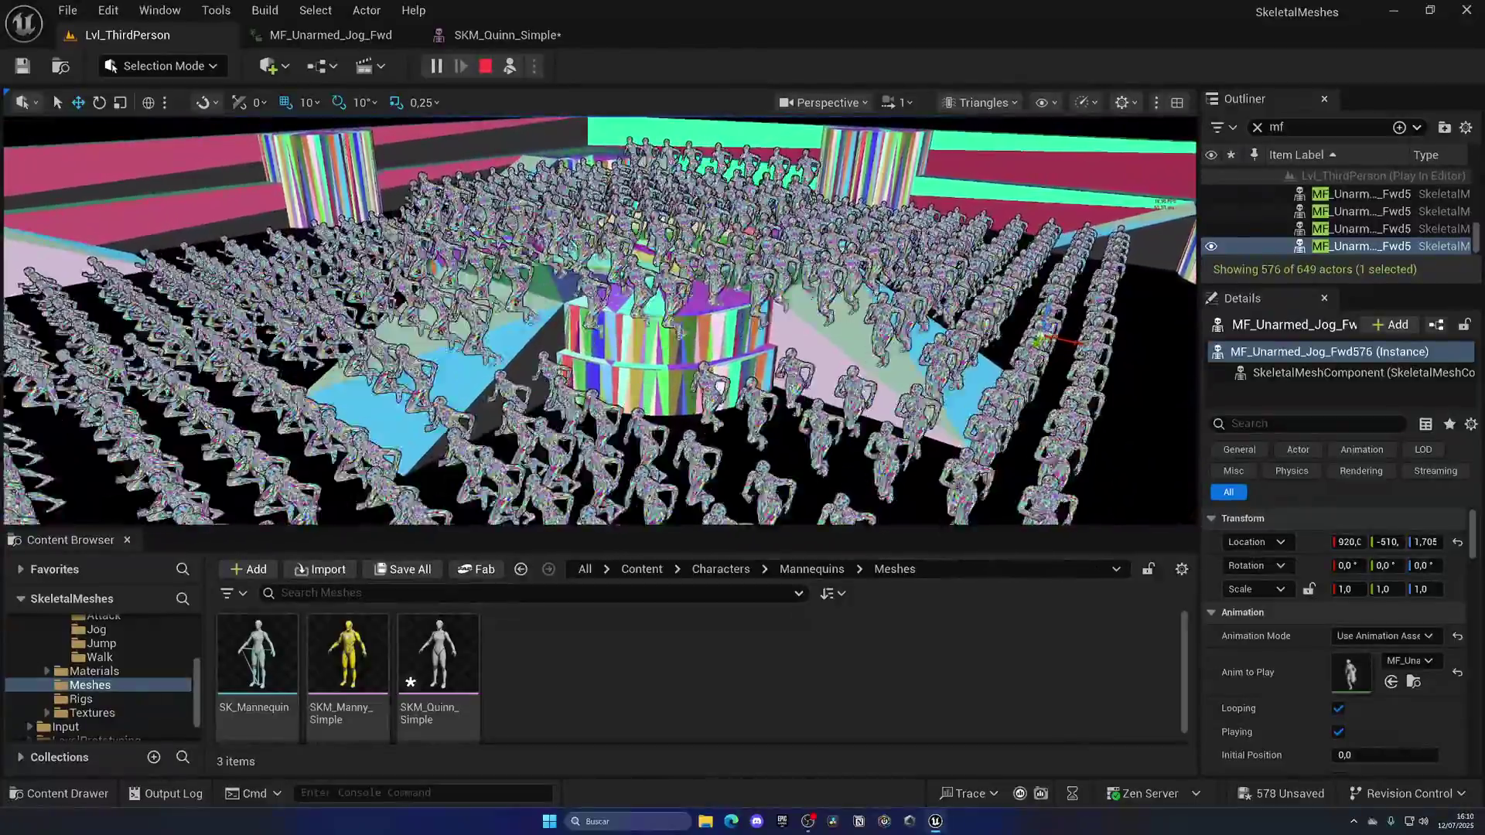
left_click(981, 102)
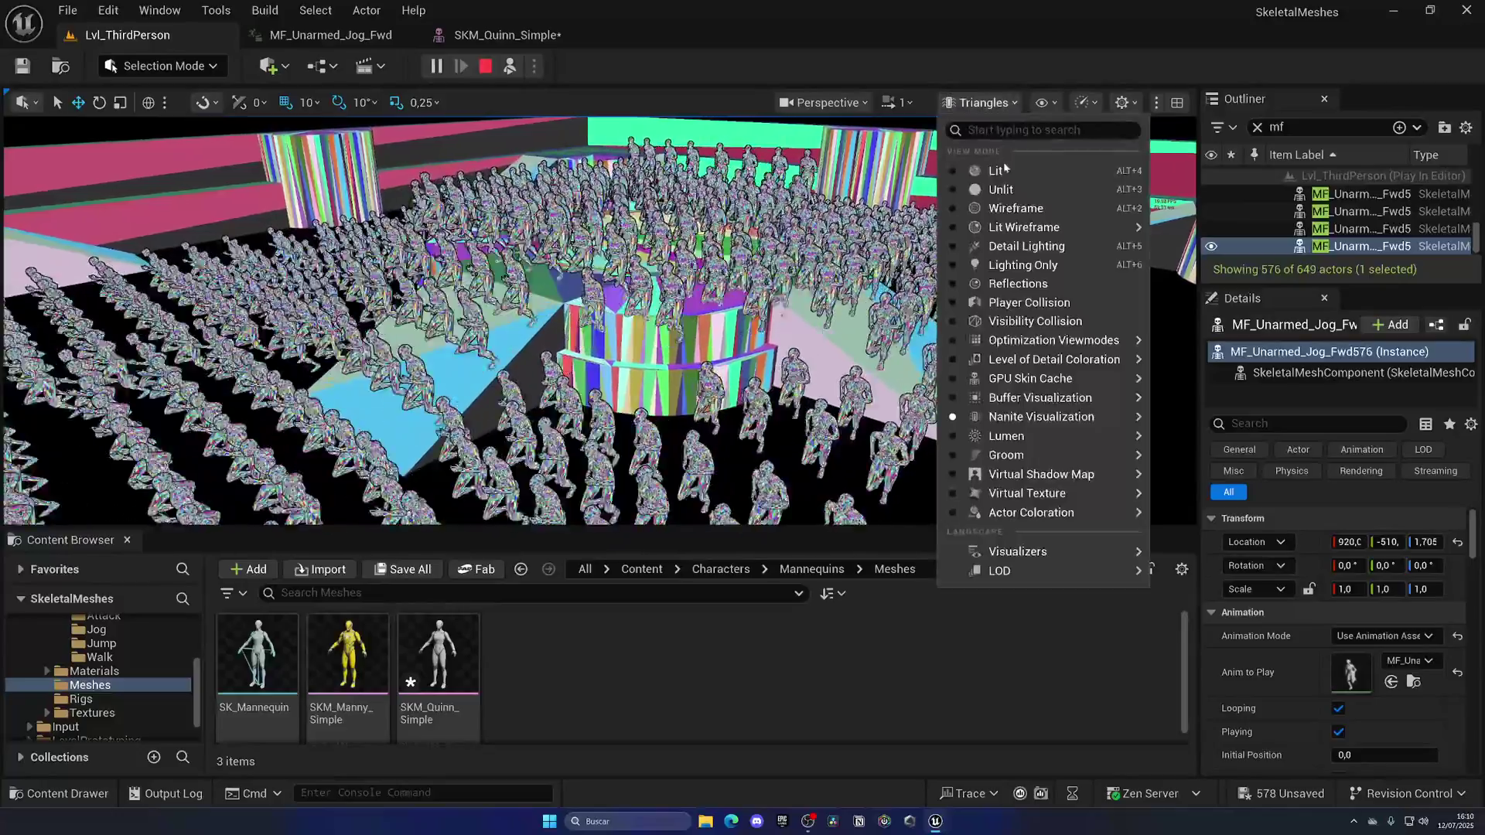
left_click(994, 122)
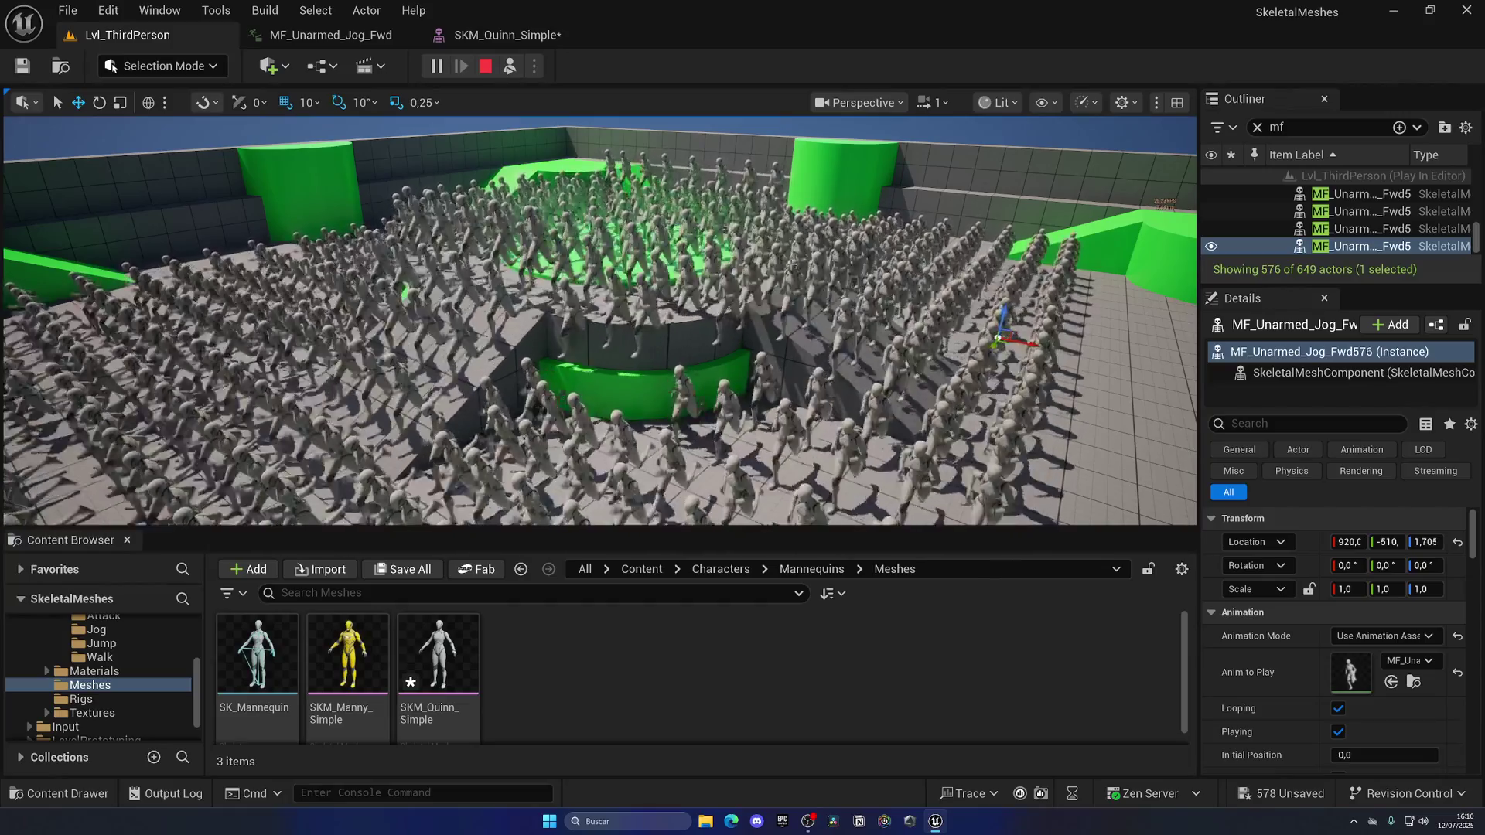
- Close the MF_Unarmed_Jog_Fwd and SKM_Quinn_Simple editors and view the whole simulated crowd from above
middle_click(331, 36)
middle_click(340, 36)
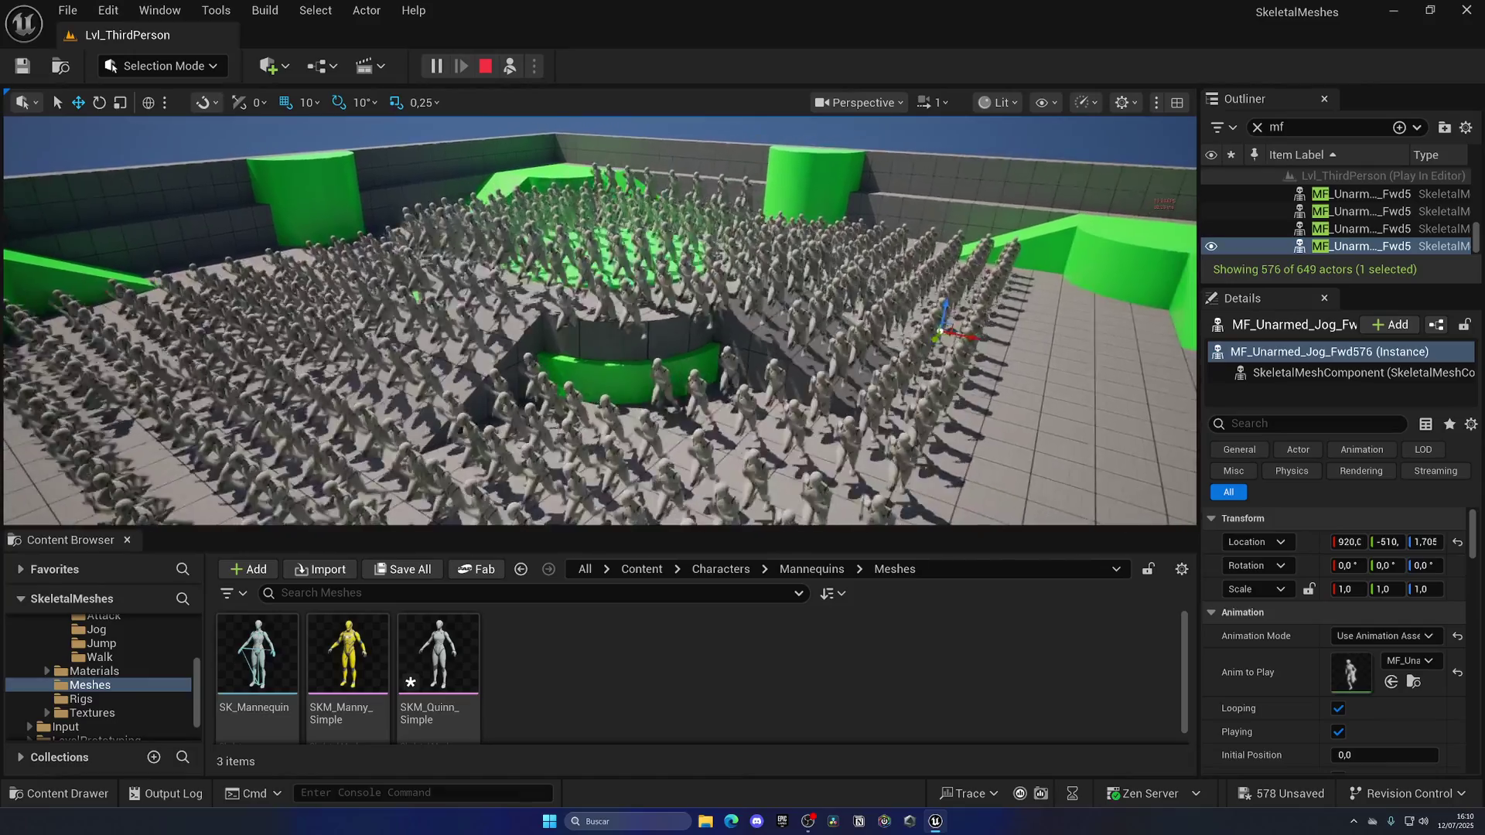
right_click_drag(822, 307, 822, 363)
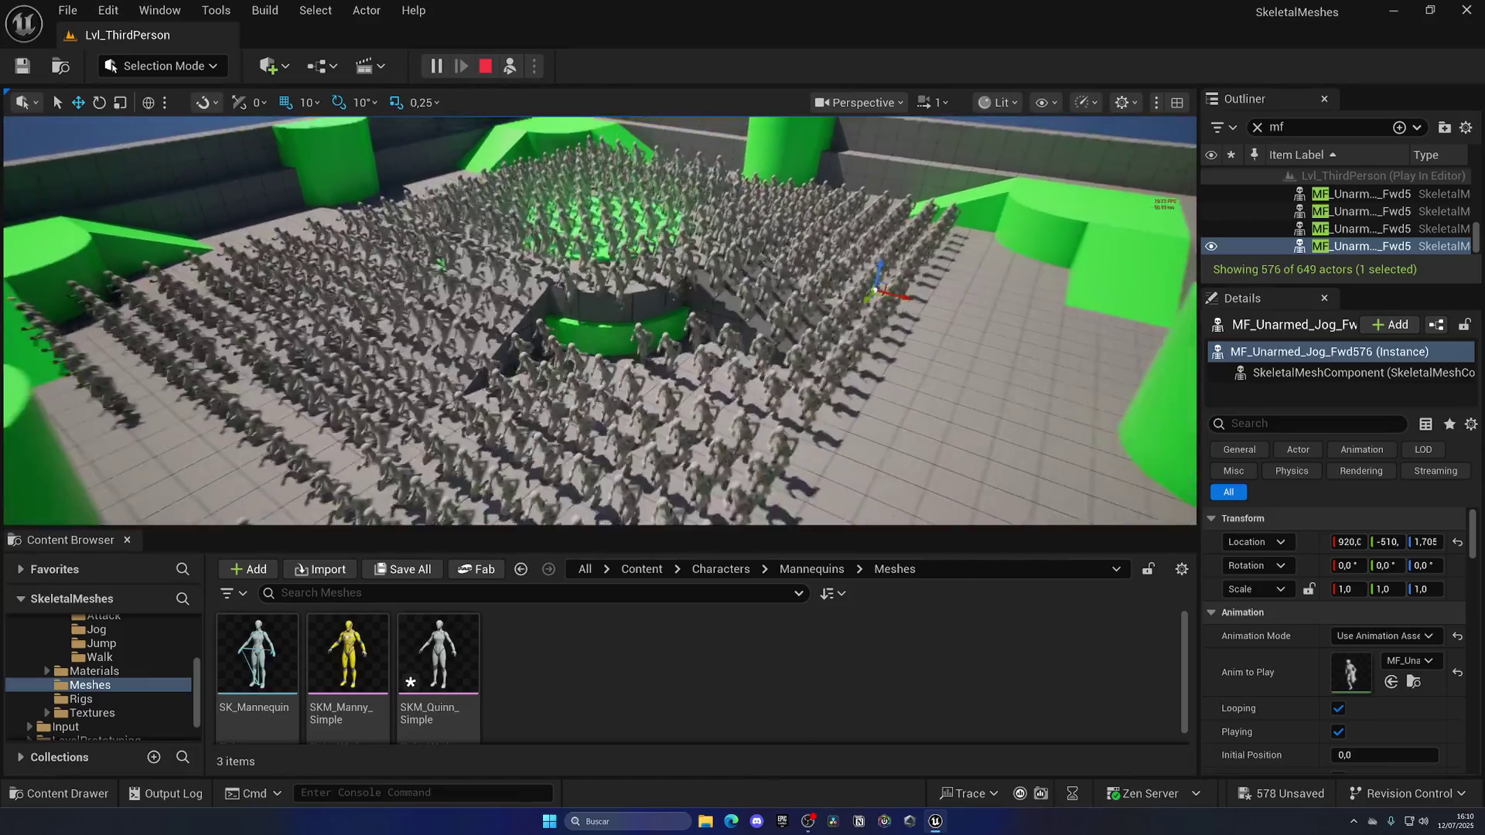